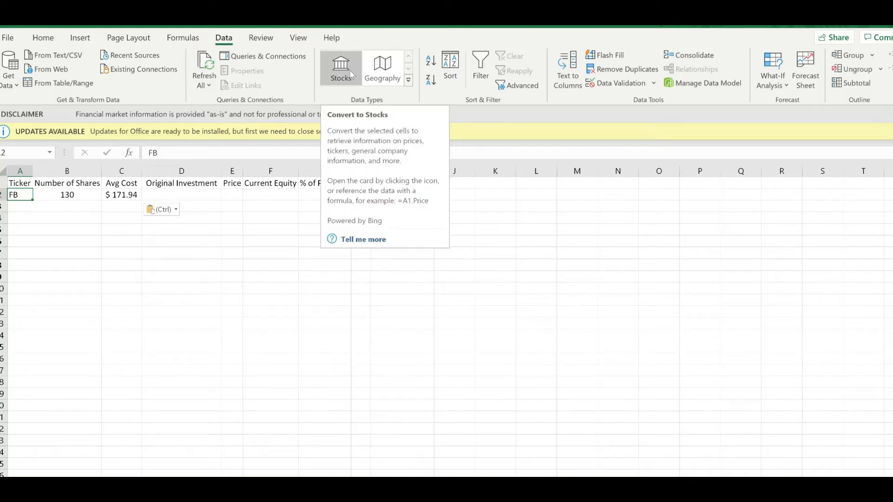
Step: Convert the FB ticker in A2 to the Stocks data type and fit column A's width to its content
{"action": "left_click", "coordinate": [350, 74]}
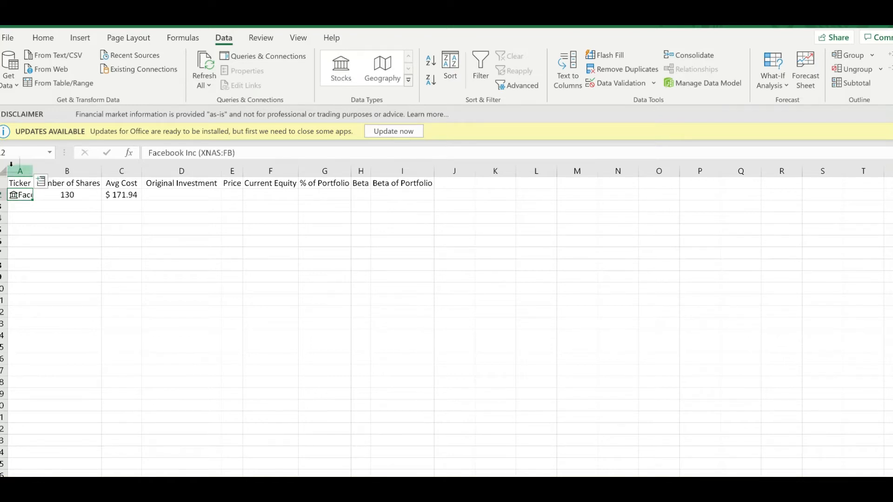
{"action": "double_click", "coordinate": [36, 170]}
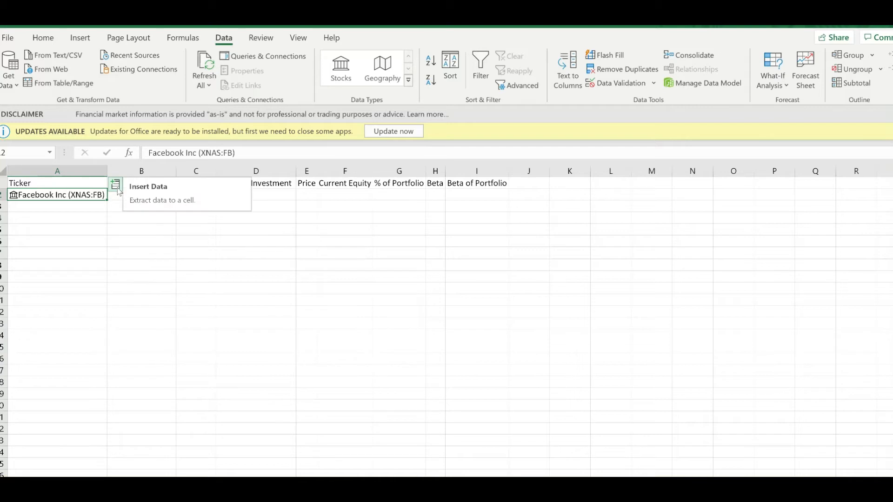
Step: Examine the data fields that can be extracted for the Facebook stock in A2
{"action": "left_click", "coordinate": [115, 185]}
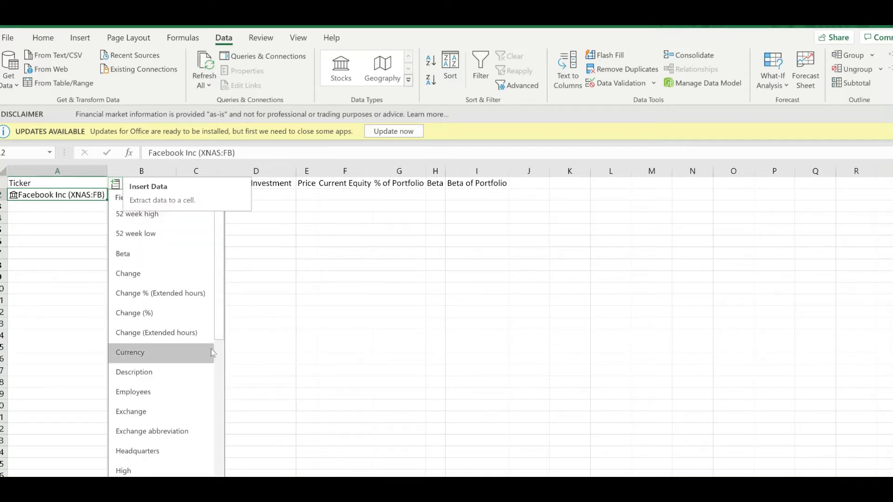
{"action": "mouse_move", "coordinate": [217, 320]}
{"action": "left_mouse_down"}
{"action": "mouse_move", "coordinate": [219, 460]}
{"action": "mouse_move", "coordinate": [217, 303]}
{"action": "left_mouse_up"}
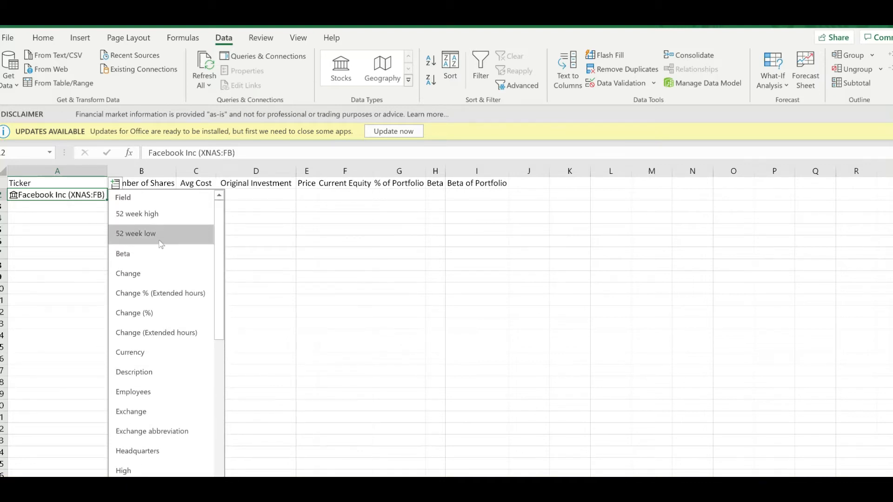
{"action": "scroll", "coordinate": [188, 328], "scroll_direction": "down", "scroll_amount": 5}
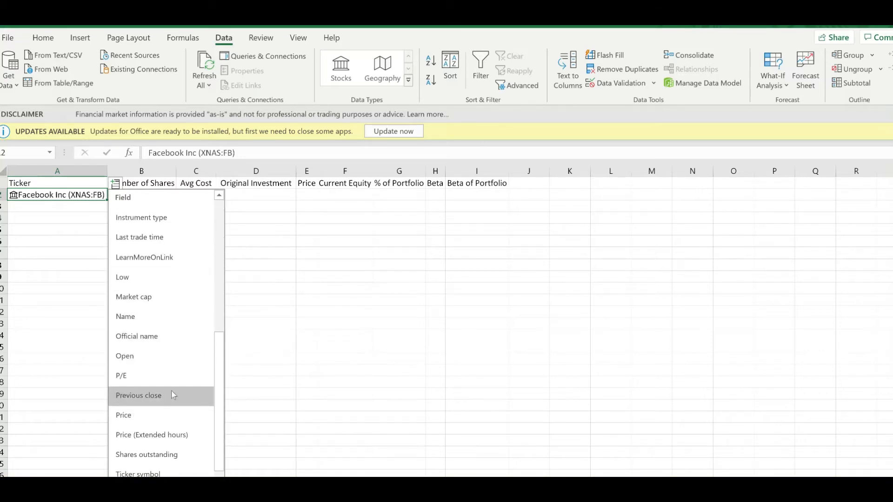
{"action": "scroll", "coordinate": [177, 372], "scroll_direction": "up", "scroll_amount": 2}
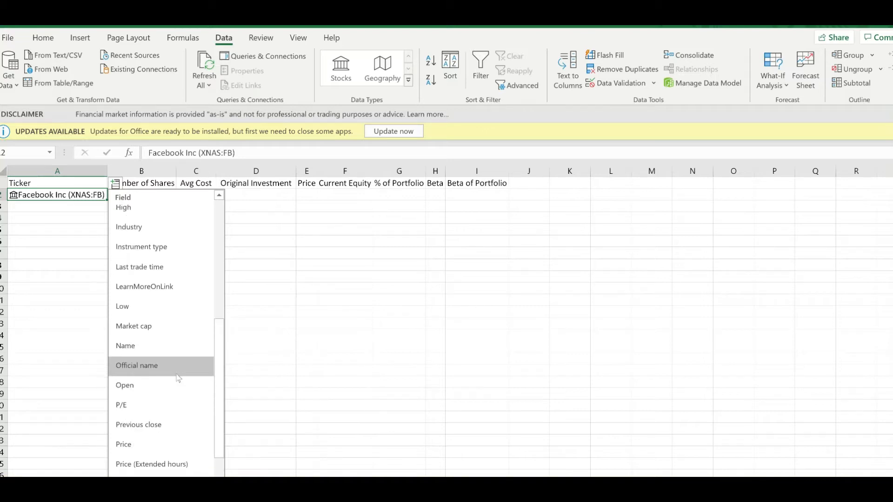
{"action": "scroll", "coordinate": [178, 366], "scroll_direction": "up", "scroll_amount": 3}
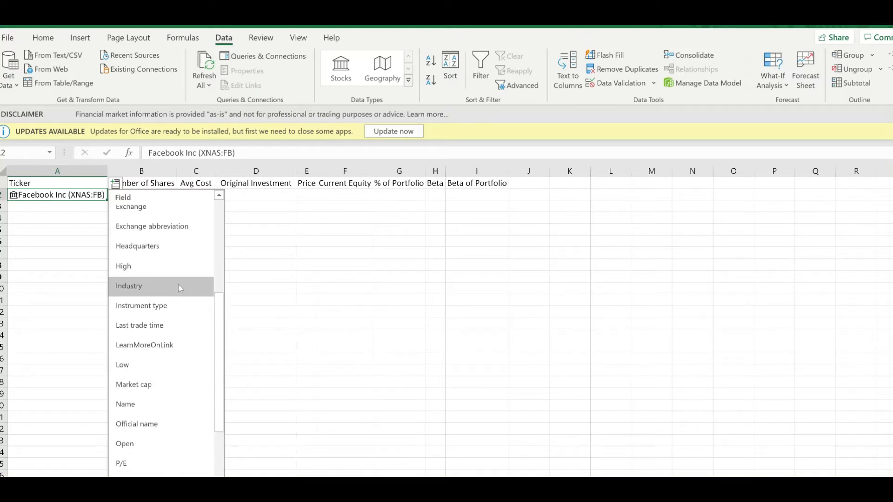
{"action": "scroll", "coordinate": [179, 293], "scroll_direction": "down", "scroll_amount": 2}
{"action": "scroll", "coordinate": [186, 416], "scroll_direction": "down", "scroll_amount": 1}
{"action": "scroll", "coordinate": [186, 423], "scroll_direction": "up", "scroll_amount": 6}
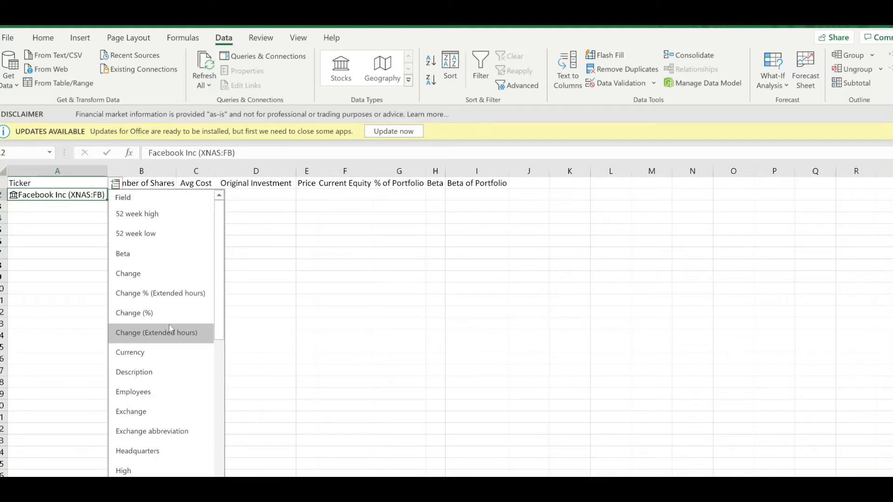
{"action": "left_click", "coordinate": [249, 279]}
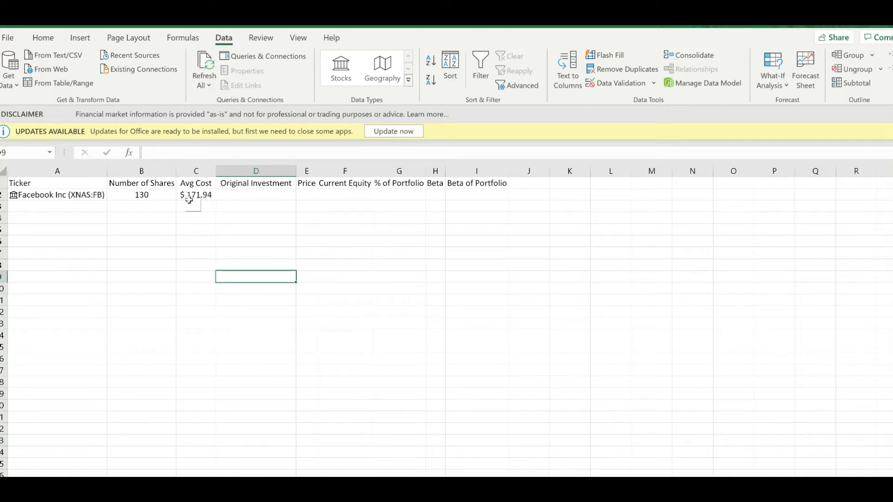
Step: Calculate the Original Investment in D2 by multiplying number of shares by average cost with =B2*C2
{"action": "left_click", "coordinate": [226, 199]}
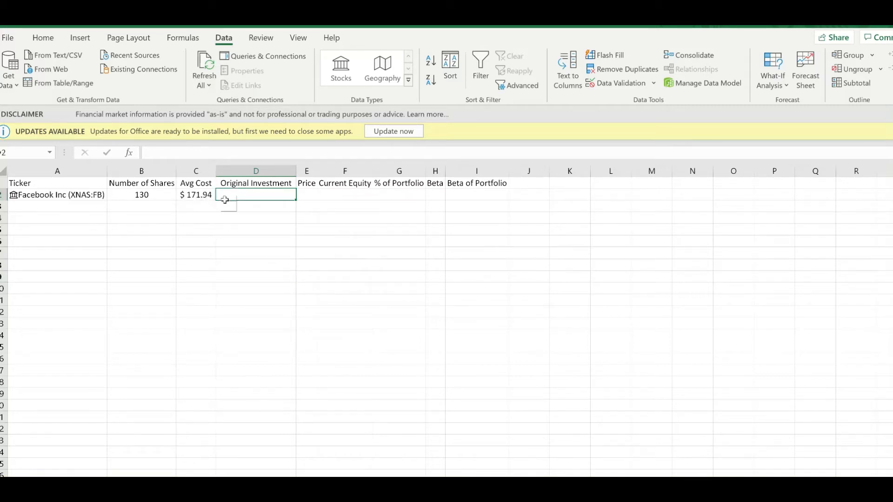
{"action": "type", "text": "="}
{"action": "left_click", "coordinate": [139, 196]}
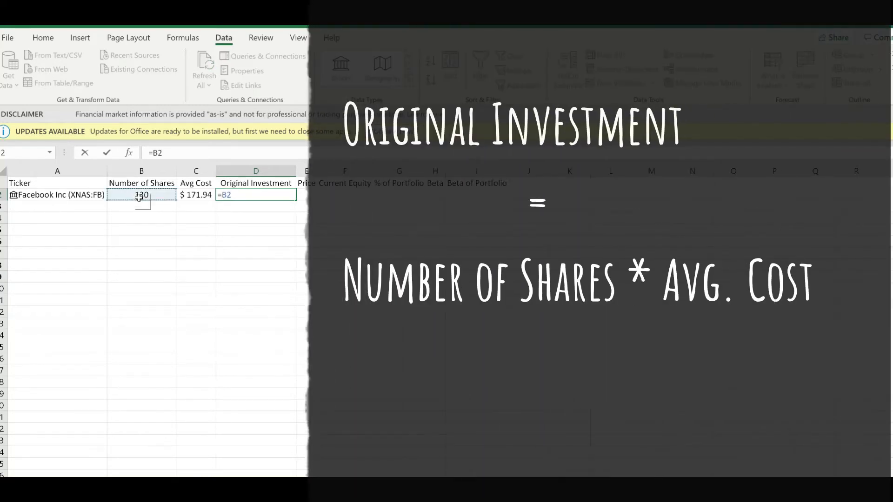
{"action": "type", "text": "*"}
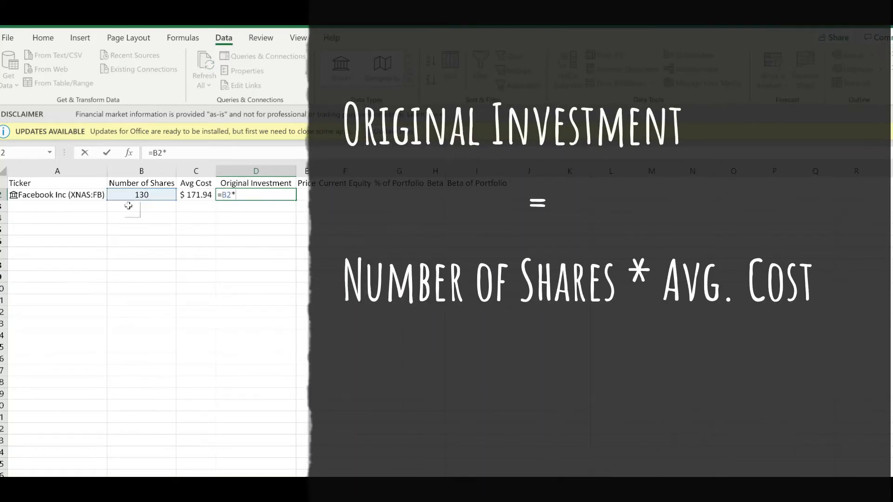
{"action": "left_click", "coordinate": [192, 194]}
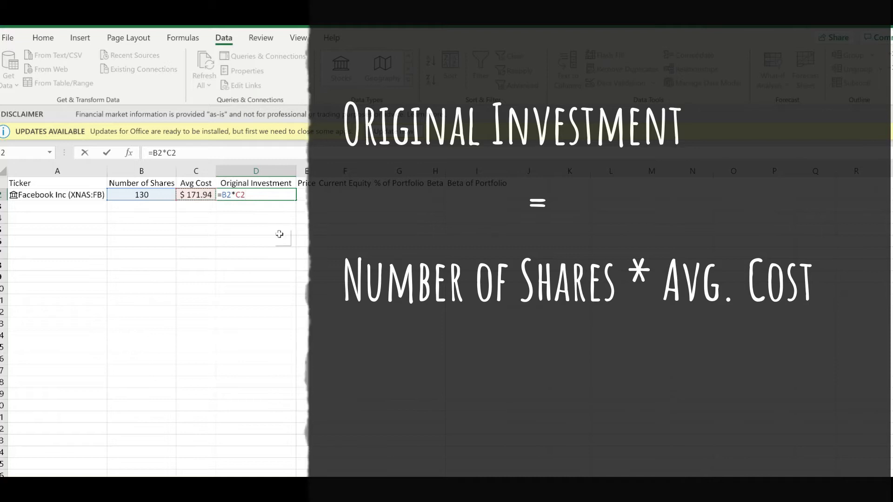
{"action": "key", "text": "Return"}
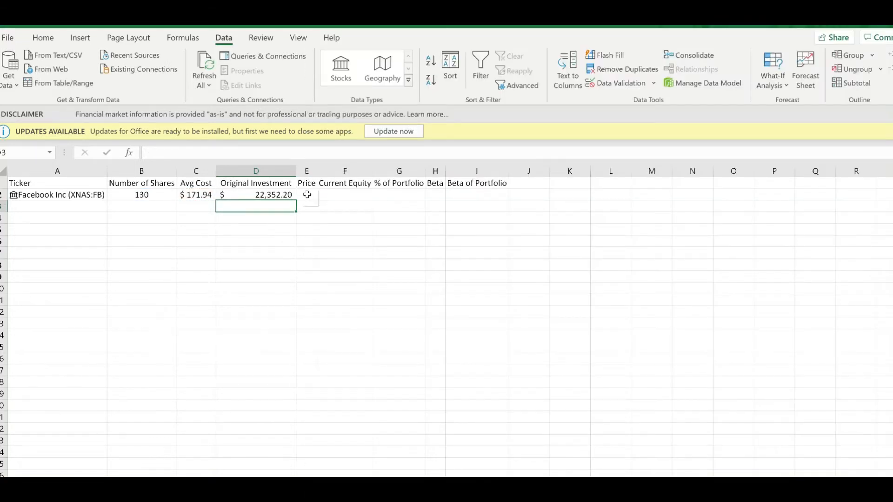
Step: Extract the Facebook stock's Price field into E2 and refresh the data
{"action": "left_click", "coordinate": [306, 194]}
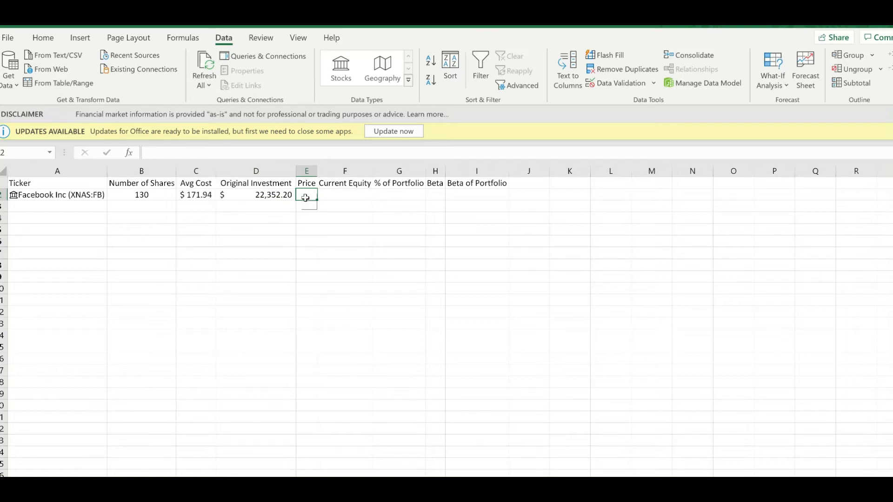
{"action": "left_click", "coordinate": [83, 196]}
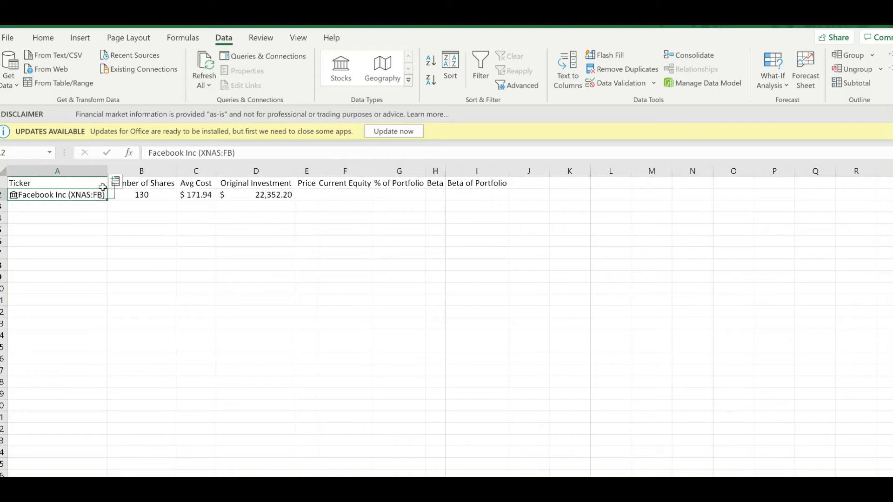
{"action": "left_click", "coordinate": [116, 186]}
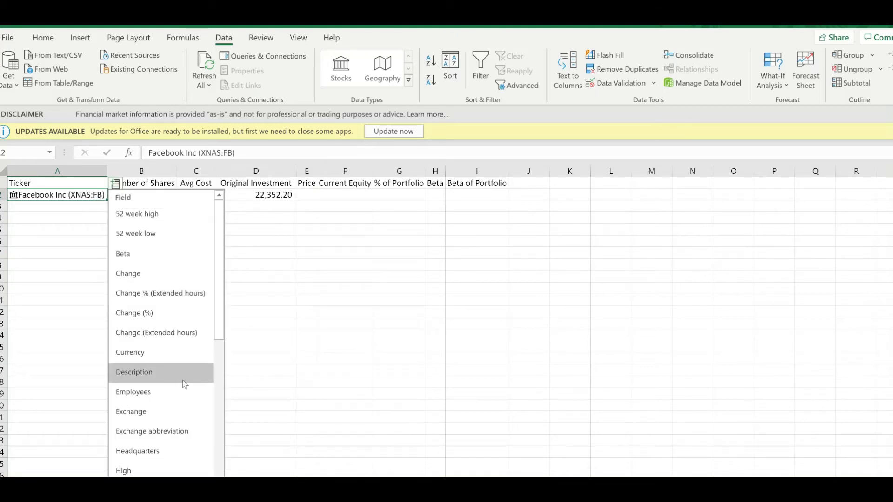
{"action": "scroll", "coordinate": [185, 384], "scroll_direction": "down", "scroll_amount": 3}
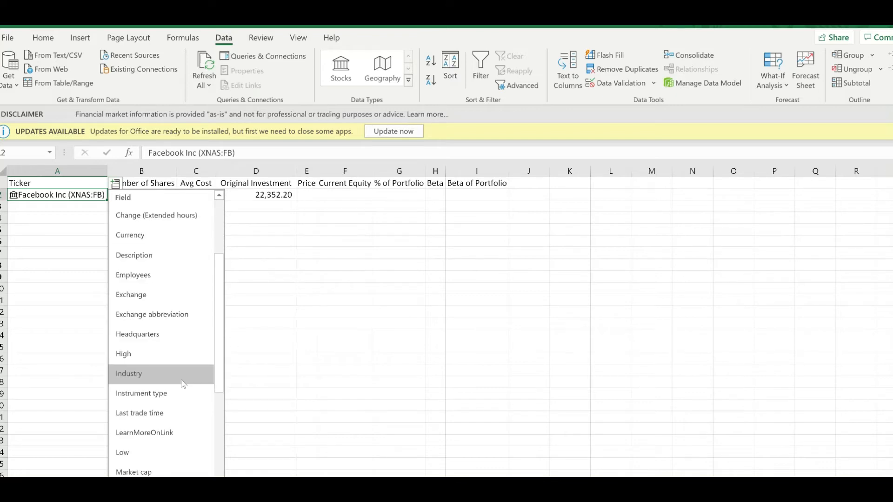
{"action": "scroll", "coordinate": [179, 380], "scroll_direction": "down", "scroll_amount": 3}
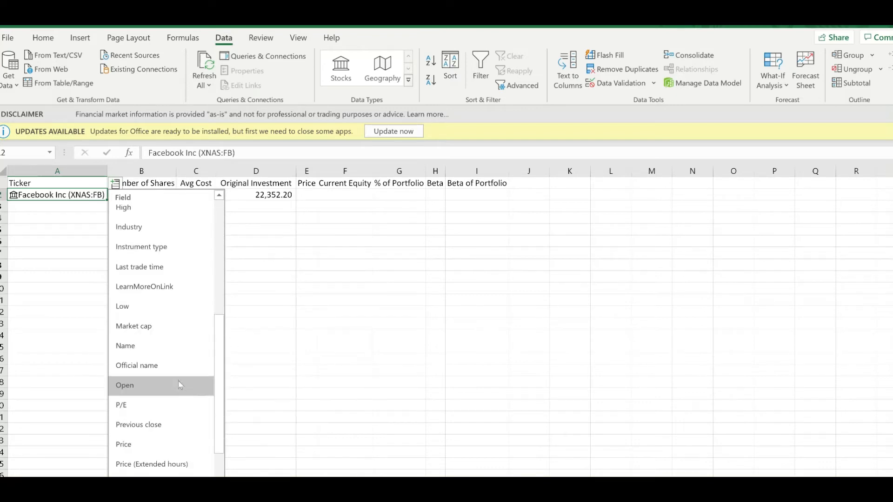
{"action": "left_click", "coordinate": [155, 447]}
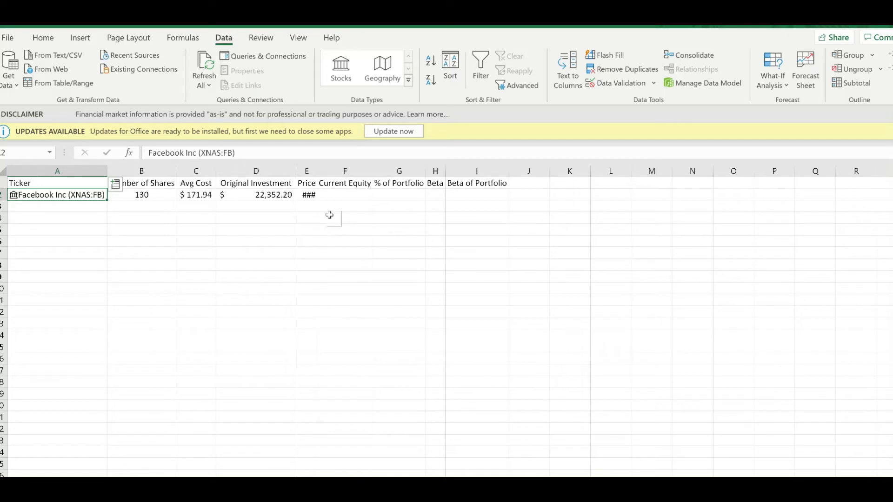
{"action": "left_click", "coordinate": [317, 196]}
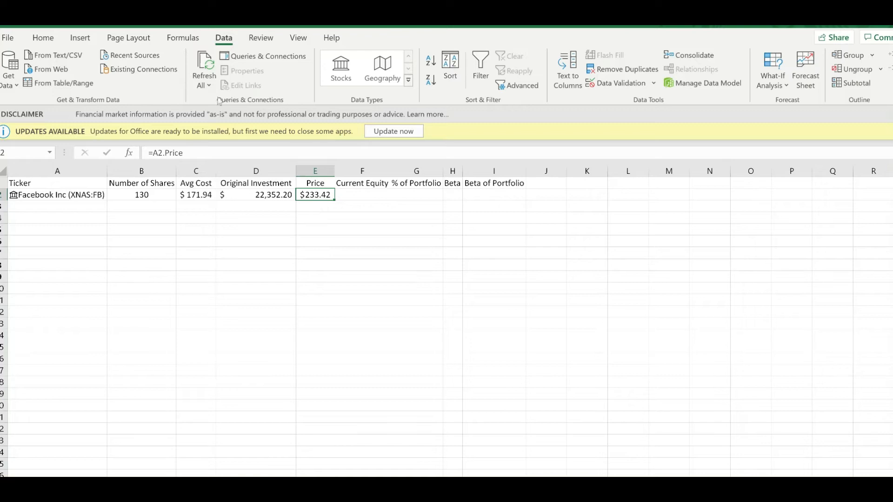
{"action": "left_click", "coordinate": [207, 69]}
Step: Calculate the Current Equity in F2 by multiplying price by number of shares with =E2*B2
{"action": "left_click", "coordinate": [366, 199]}
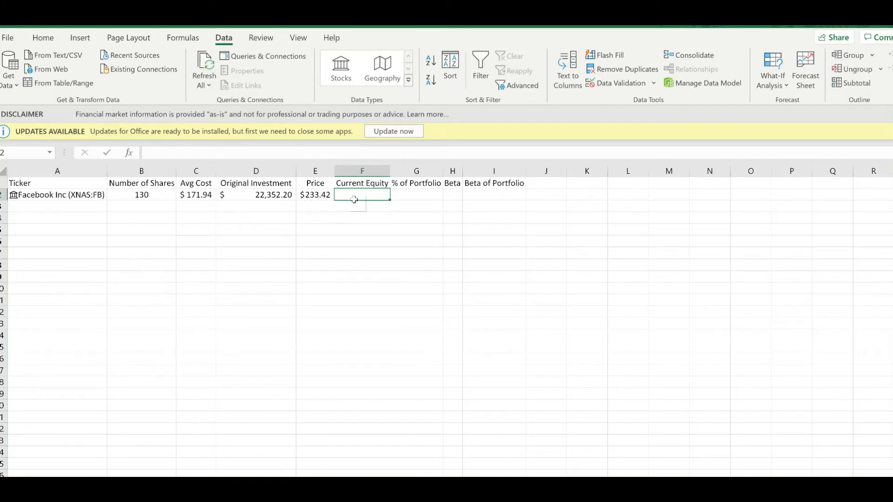
{"action": "type", "text": "="}
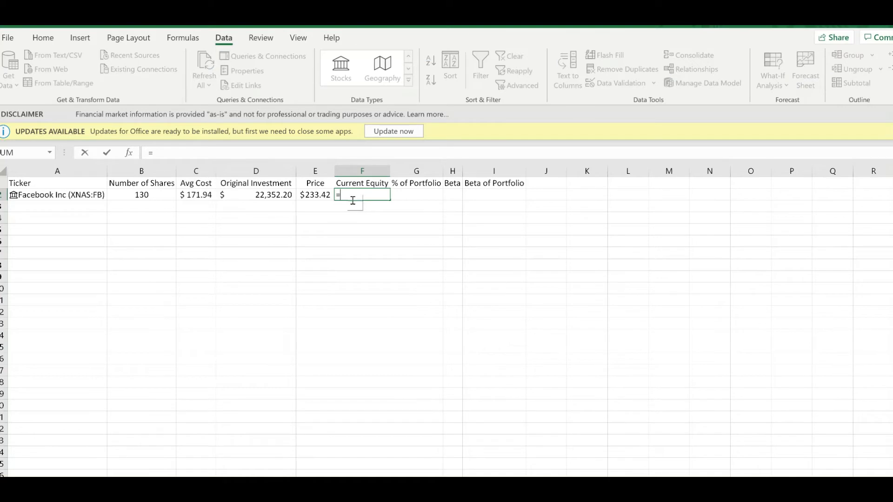
{"action": "left_click", "coordinate": [321, 198]}
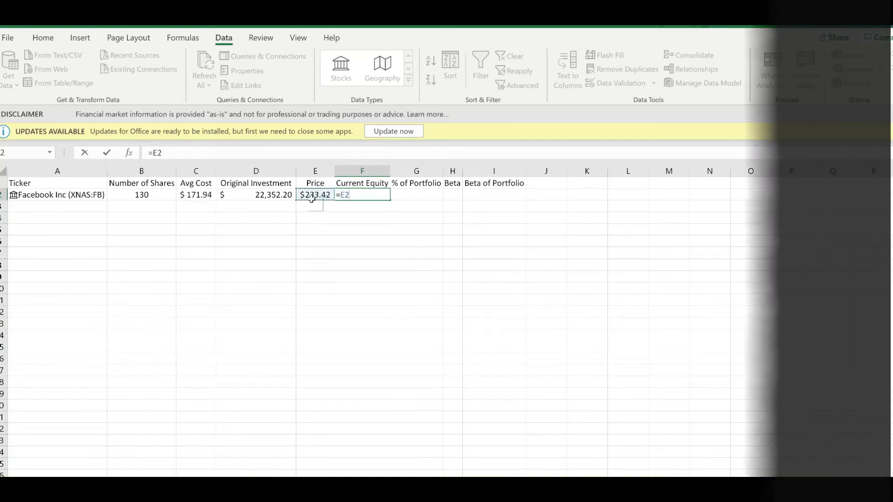
{"action": "type", "text": "**"}
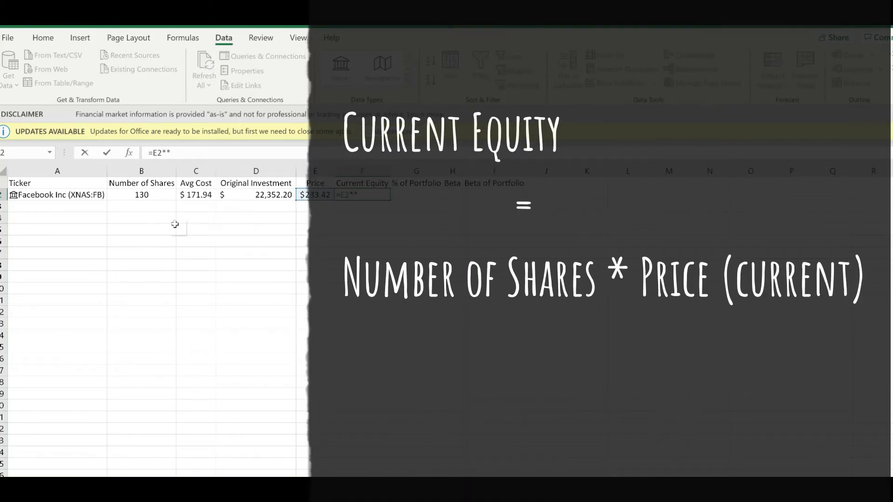
{"action": "left_click", "coordinate": [147, 195]}
{"action": "key", "text": "Return"}
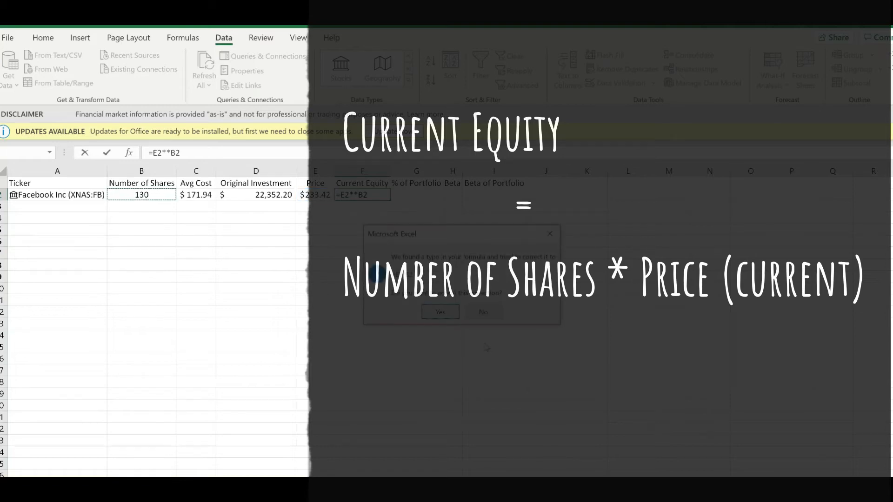
{"action": "left_click", "coordinate": [453, 317]}
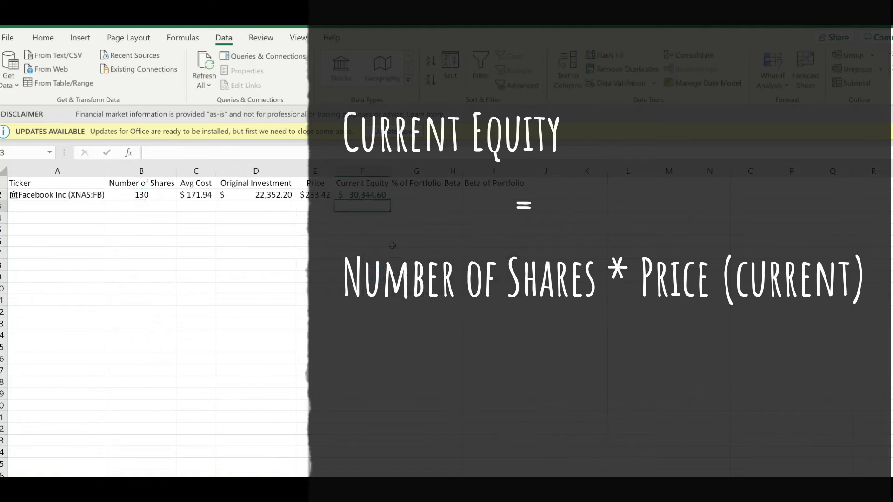
{"action": "left_click", "coordinate": [360, 195]}
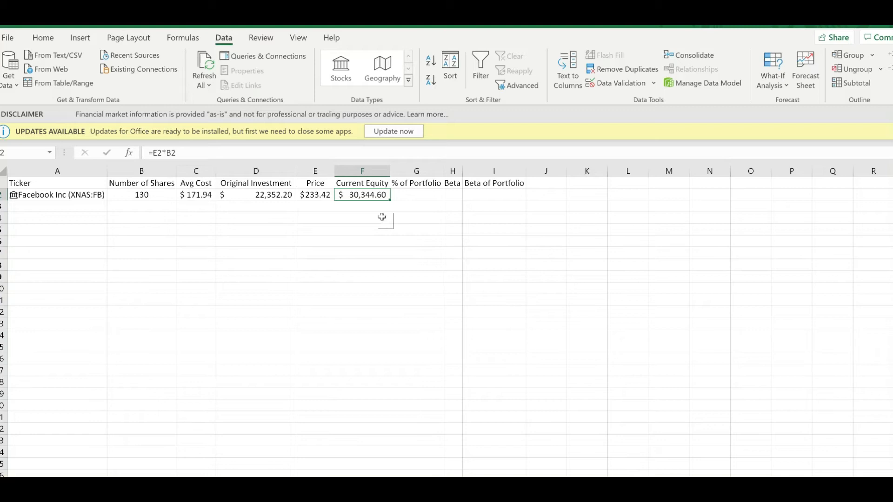
{"action": "left_click", "coordinate": [403, 198]}
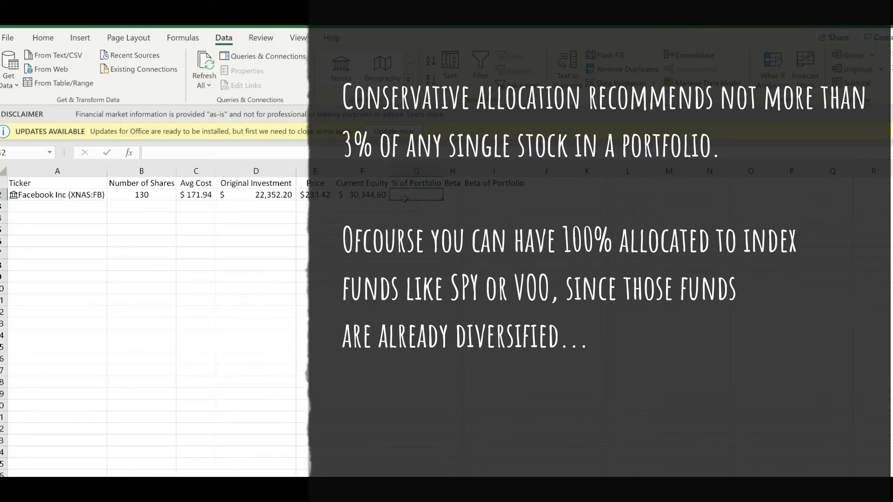
{"action": "left_click", "coordinate": [453, 196]}
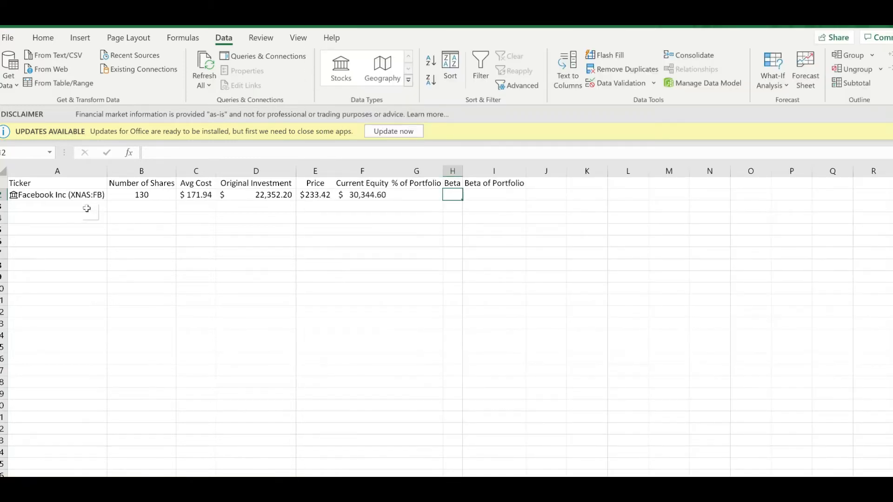
{"action": "left_click", "coordinate": [497, 195]}
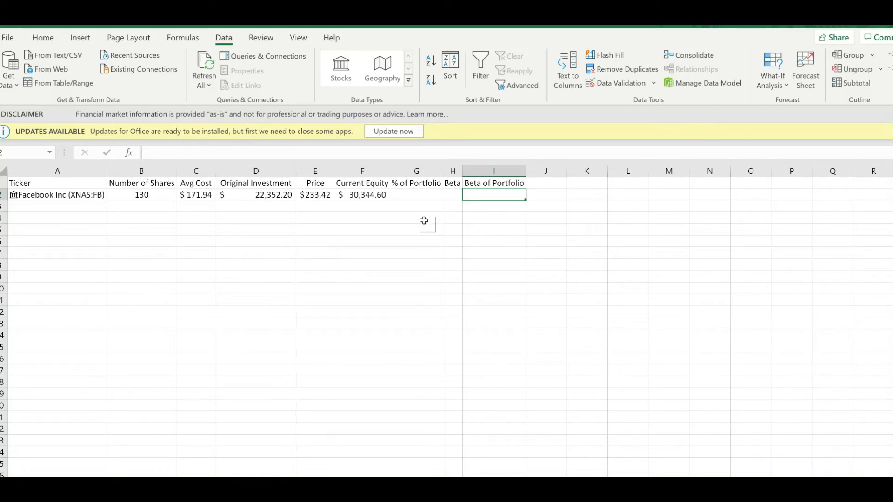
Step: Extract the Beta field from the Facebook stock in A2 into the next empty cell of its row
{"action": "left_click", "coordinate": [454, 195]}
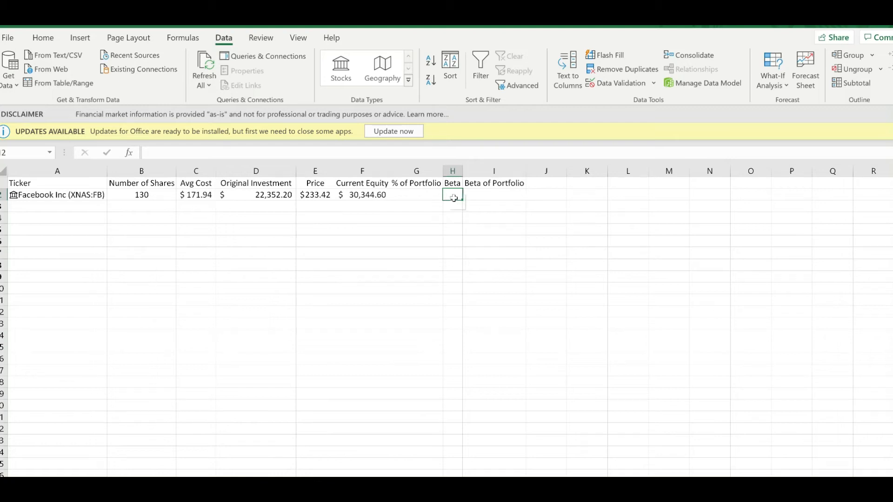
{"action": "left_click", "coordinate": [88, 197]}
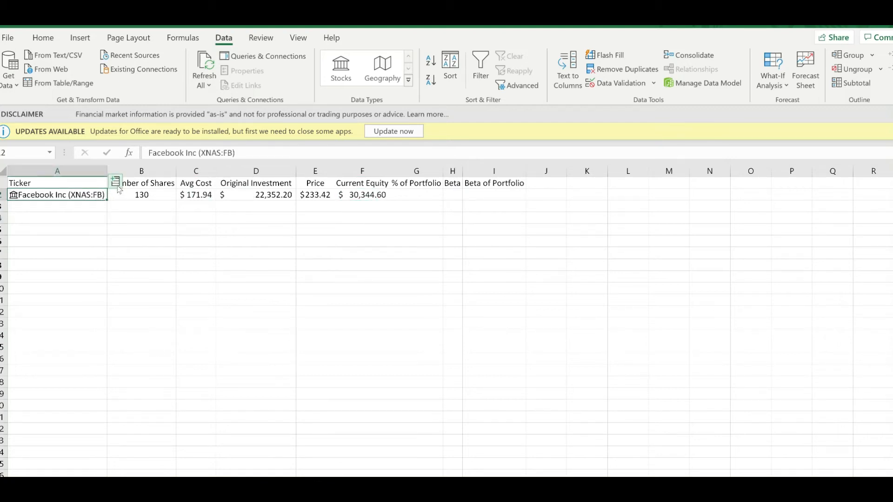
{"action": "left_click", "coordinate": [117, 181]}
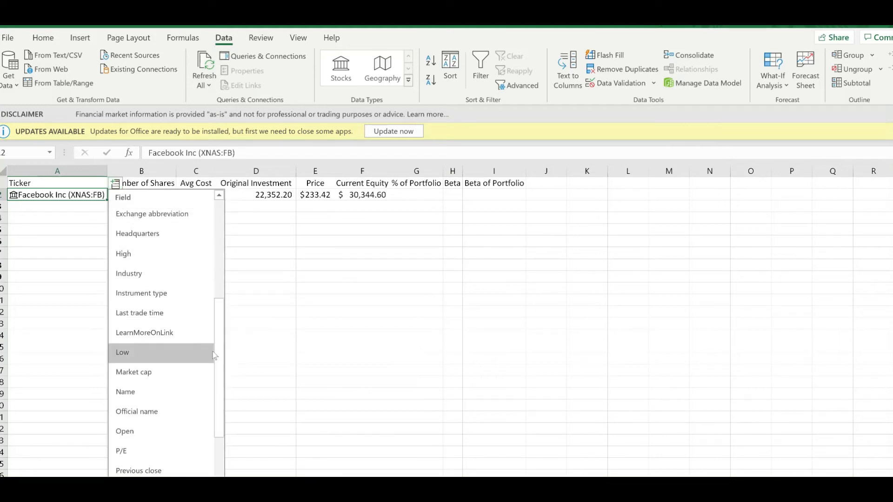
{"action": "scroll", "coordinate": [163, 334], "scroll_direction": "up", "scroll_amount": 4}
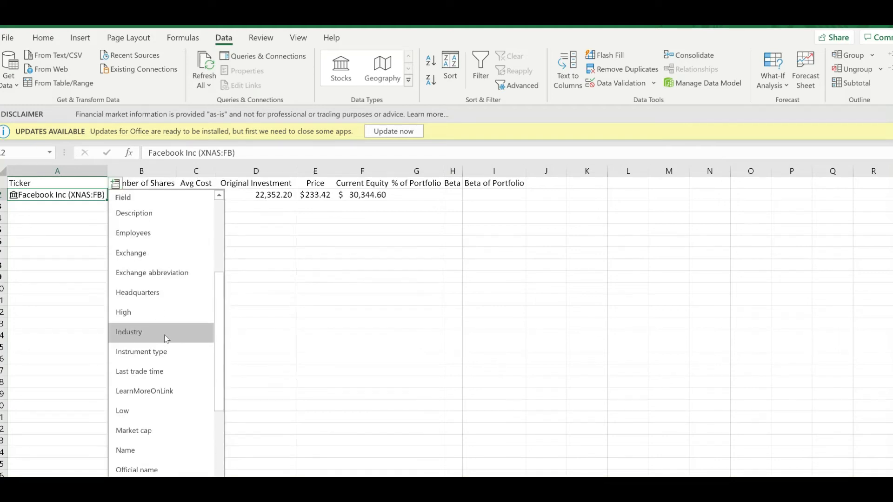
{"action": "left_click", "coordinate": [144, 253]}
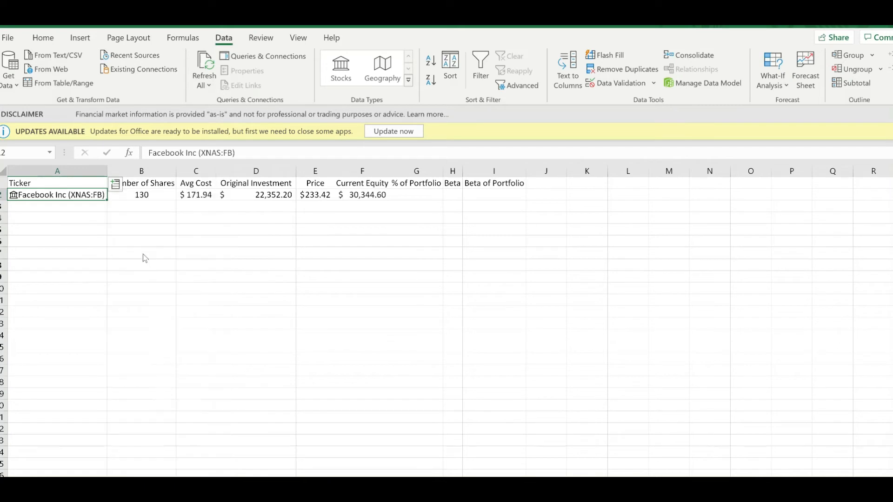
Step: Move the Facebook beta formula =A2.Beta from G2 to H2 in the Beta column
{"action": "left_click", "coordinate": [427, 194]}
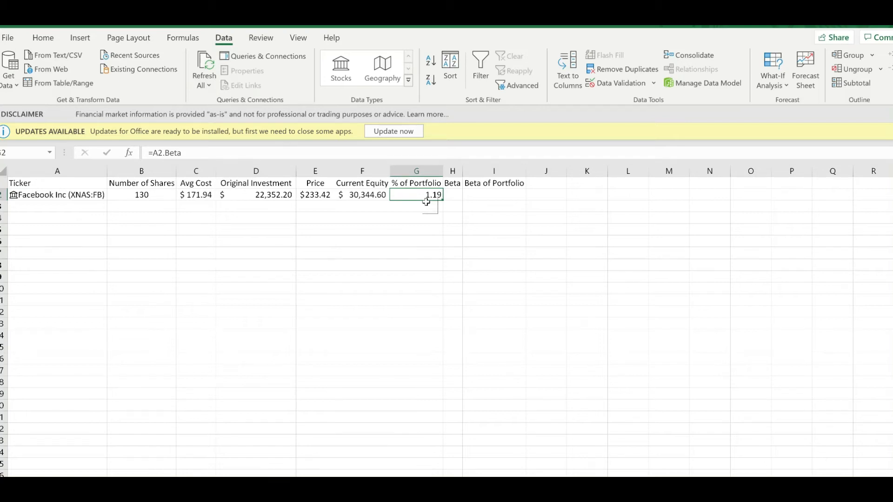
{"action": "key", "text": "ctrl+c"}
{"action": "left_click", "coordinate": [459, 194]}
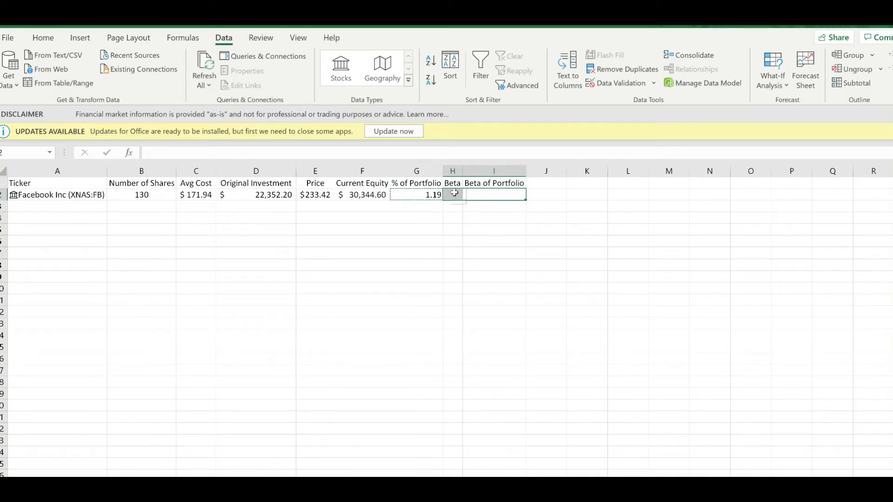
{"action": "key", "text": "ctrl+v"}
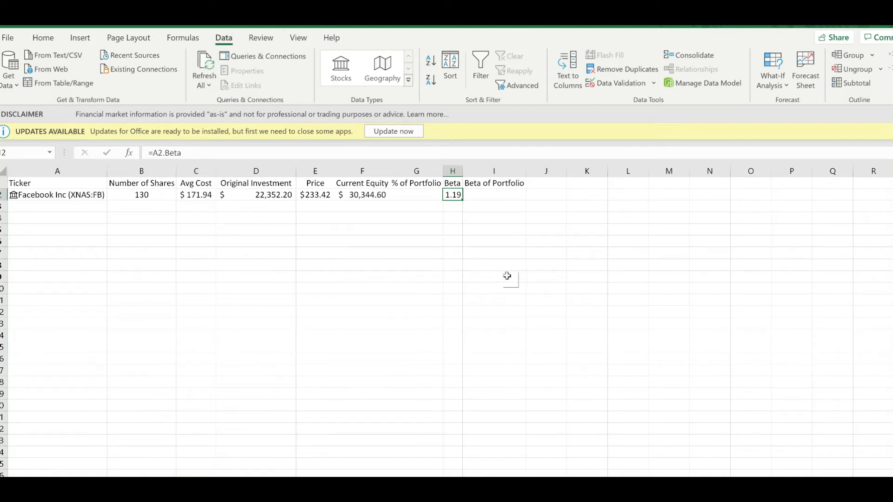
{"action": "left_click", "coordinate": [454, 206]}
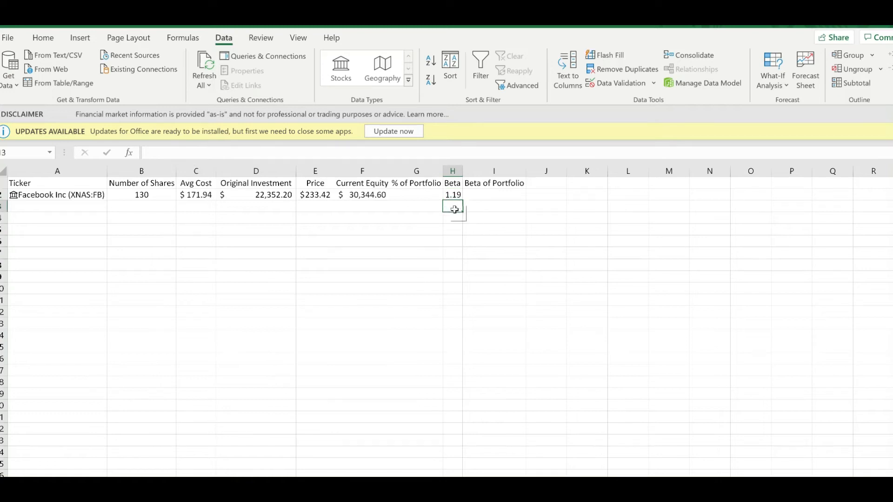
{"action": "left_click", "coordinate": [455, 196]}
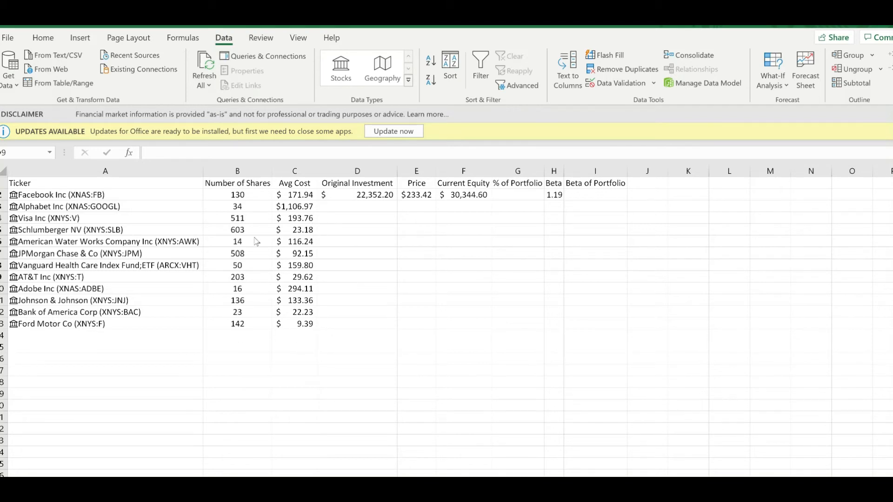
Step: Fill the Original Investment formula in D2 down to D13 for all listed stocks
{"action": "left_click", "coordinate": [360, 211]}
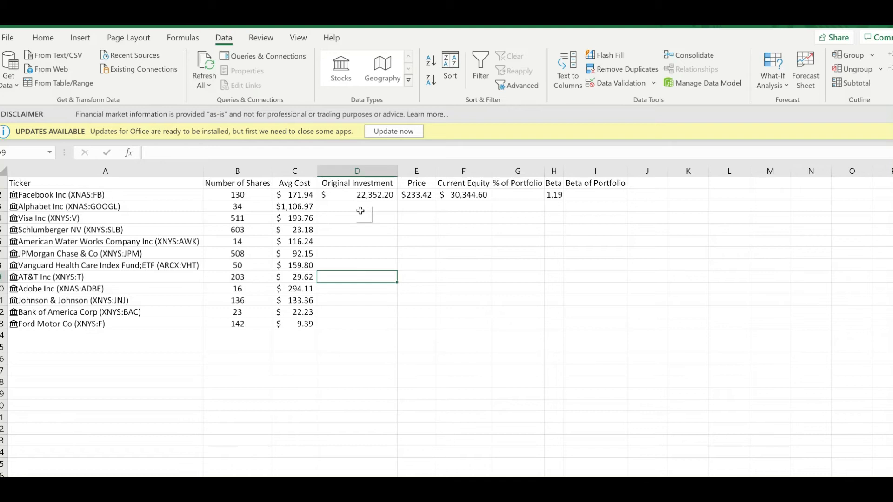
{"action": "left_click_drag", "start_coordinate": [360, 212], "coordinate": [361, 217]}
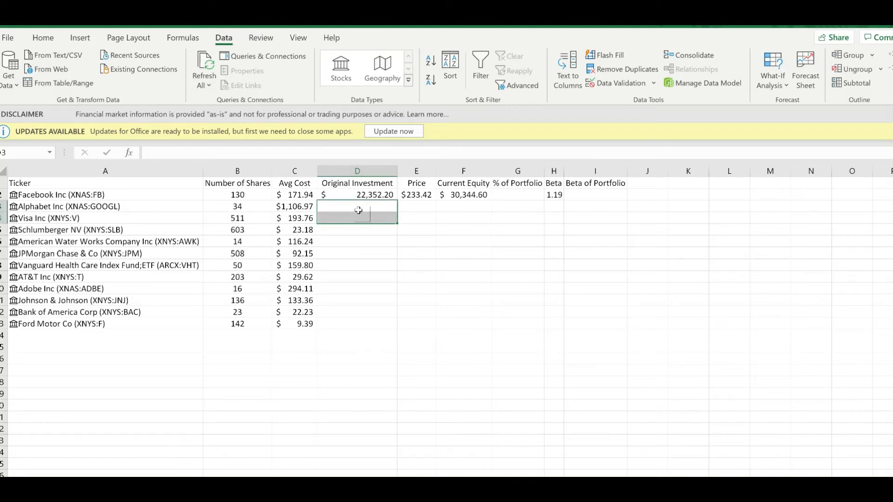
{"action": "left_click", "coordinate": [361, 196]}
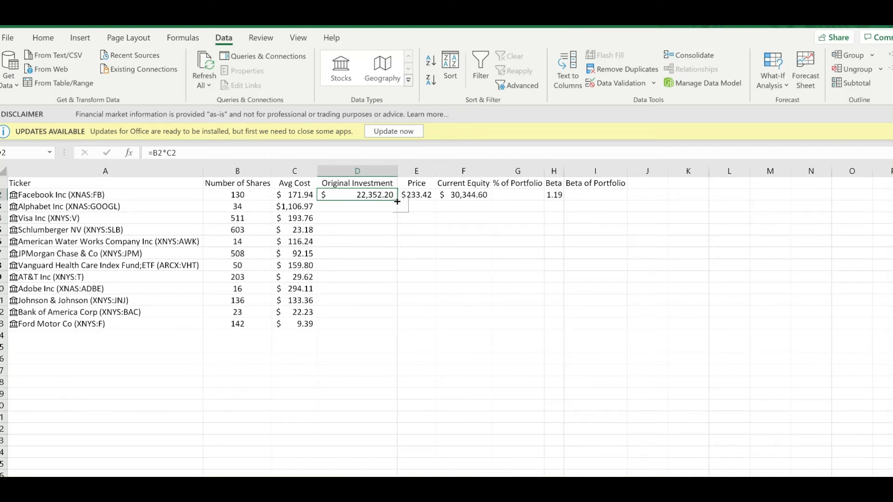
{"action": "double_click", "coordinate": [397, 201]}
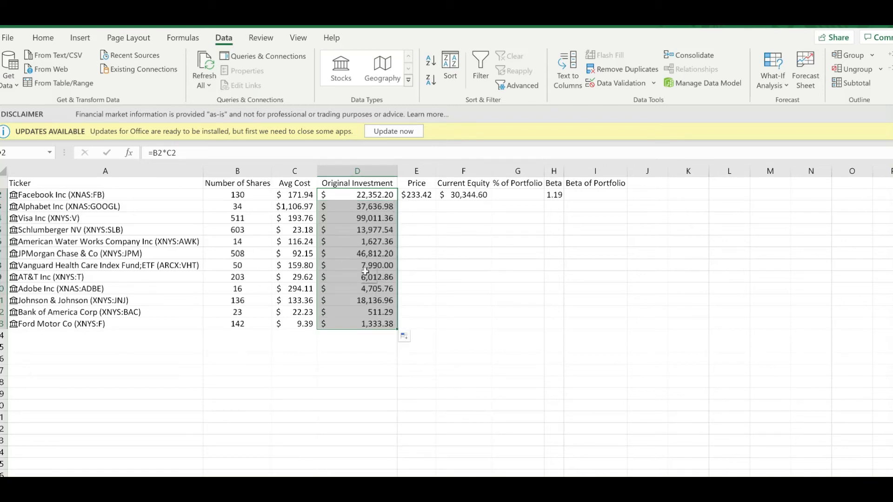
Step: Fill the Price formula in E2 down to E13 and autofit the width of column E
{"action": "left_click", "coordinate": [424, 196]}
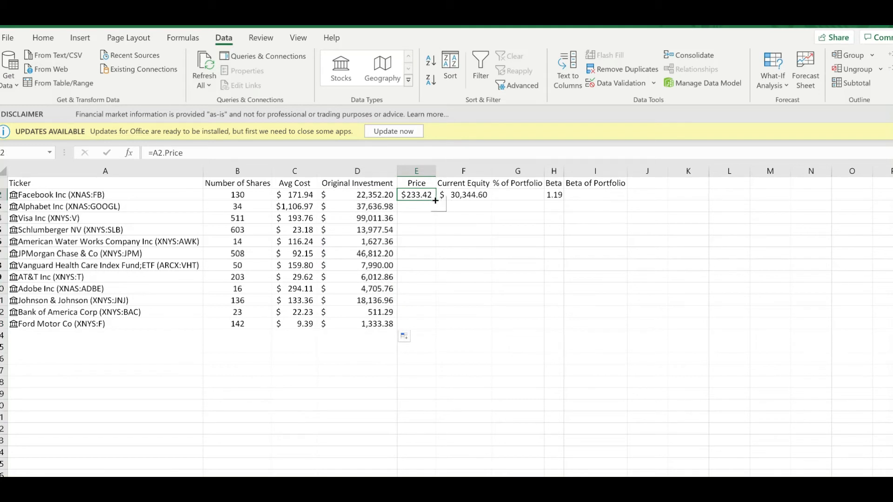
{"action": "double_click", "coordinate": [436, 201]}
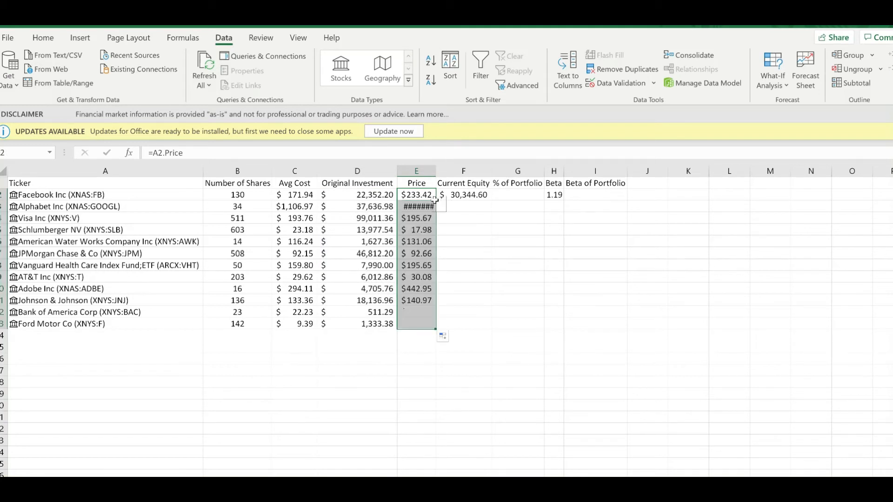
{"action": "double_click", "coordinate": [436, 172]}
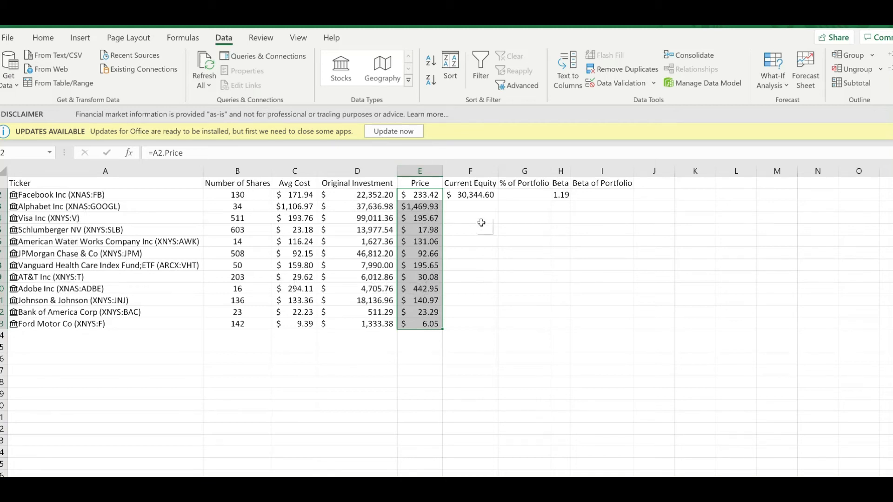
Step: Fill the Current Equity formula in F2 down to F13 for all listed stocks
{"action": "left_click", "coordinate": [482, 195]}
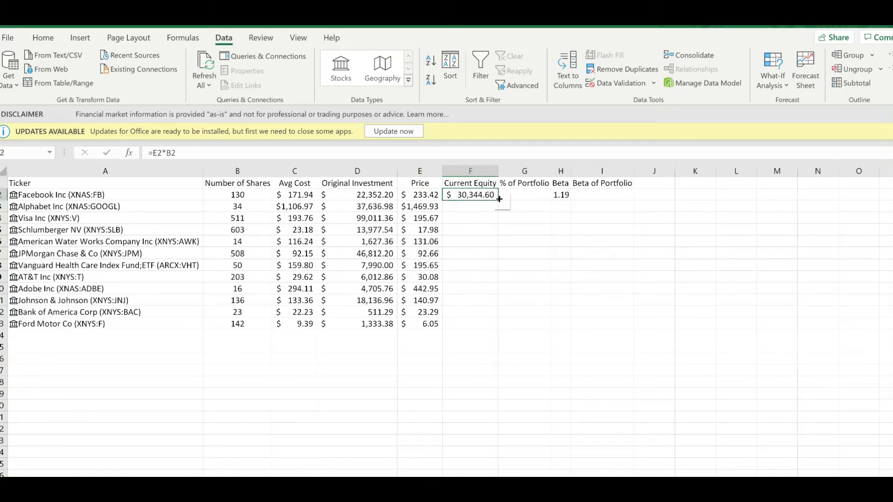
{"action": "double_click", "coordinate": [499, 199]}
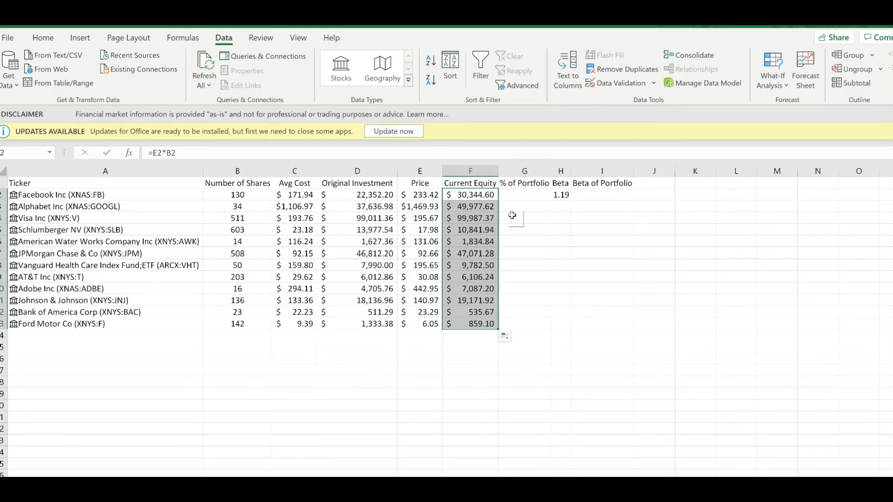
{"action": "left_click", "coordinate": [523, 197]}
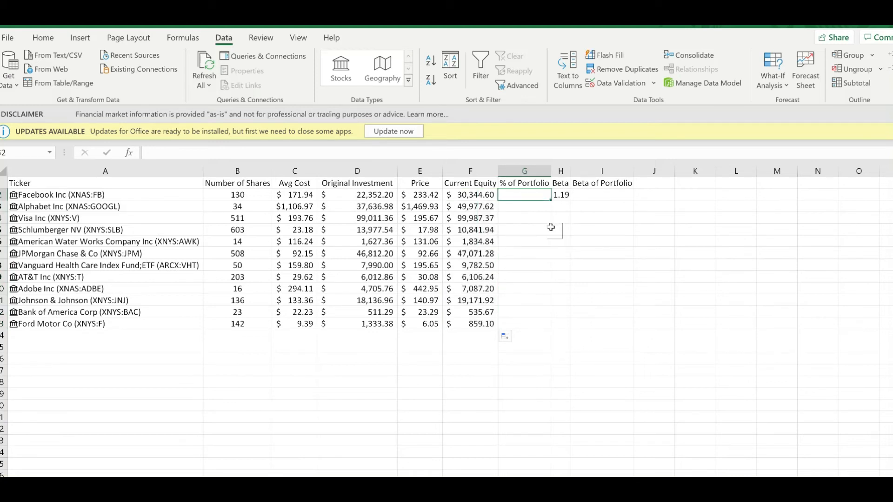
Step: Total the Current Equity column in F14 with the AutoSum formula =SUM(F2:F13)
{"action": "left_click", "coordinate": [473, 338]}
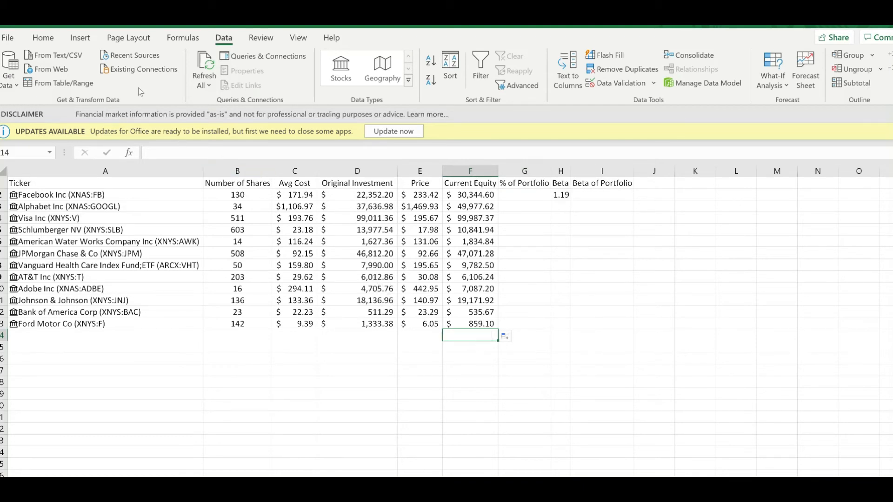
{"action": "left_click", "coordinate": [45, 40]}
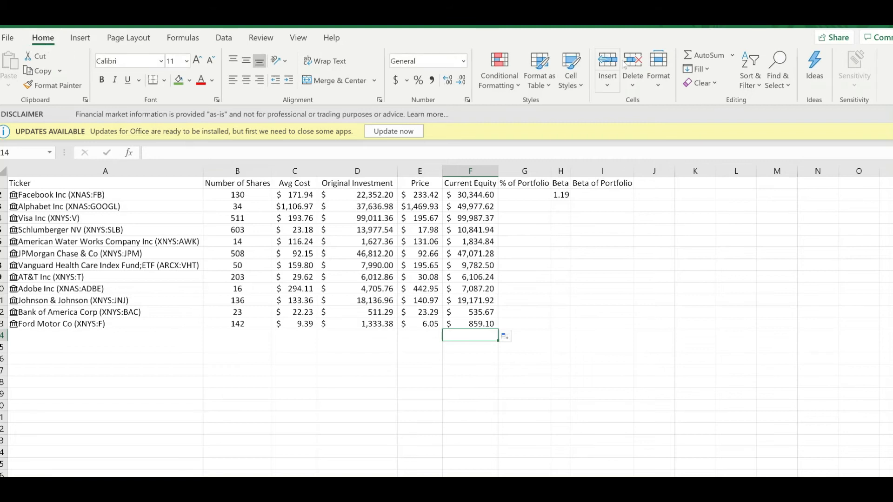
{"action": "left_click", "coordinate": [704, 57]}
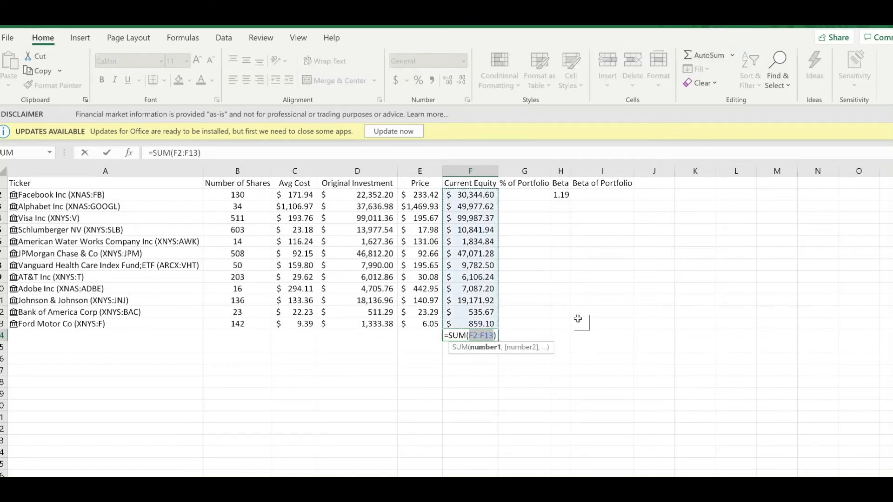
{"action": "key", "text": "Return"}
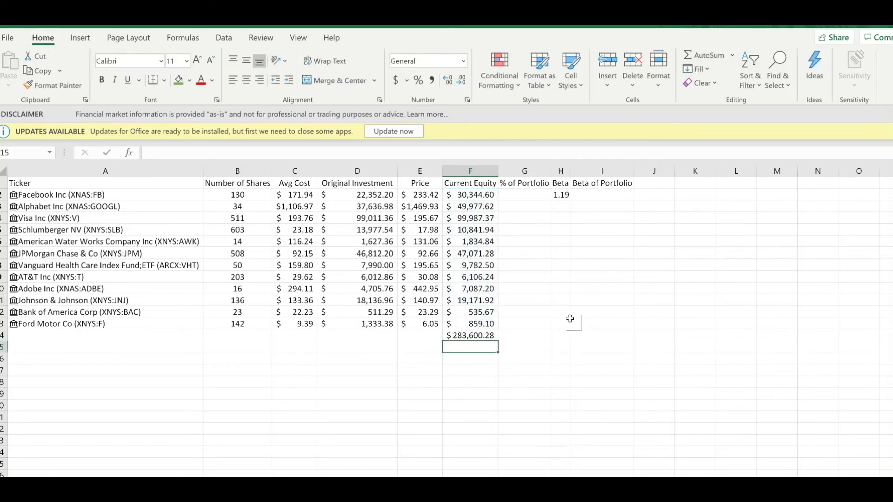
{"action": "left_click", "coordinate": [479, 337]}
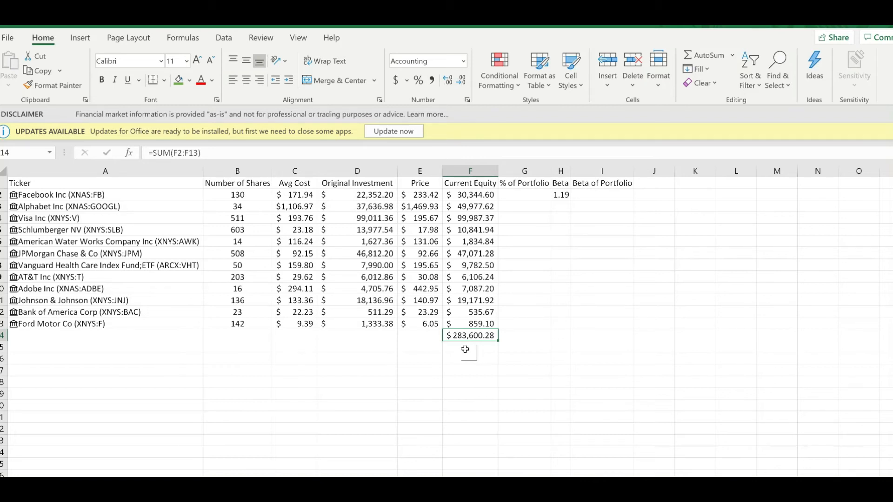
Step: Total the Original Investment column in D14 with the AutoSum formula =SUM(D2:D13)
{"action": "left_click", "coordinate": [390, 339]}
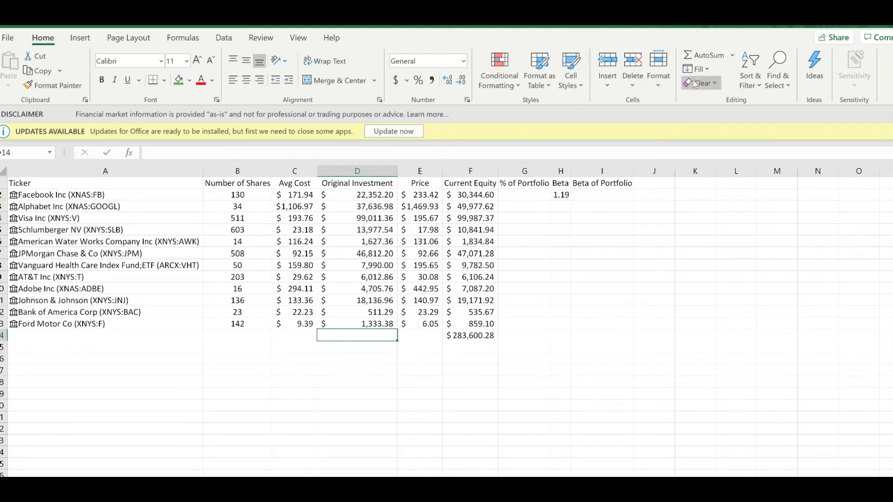
{"action": "left_click", "coordinate": [700, 56]}
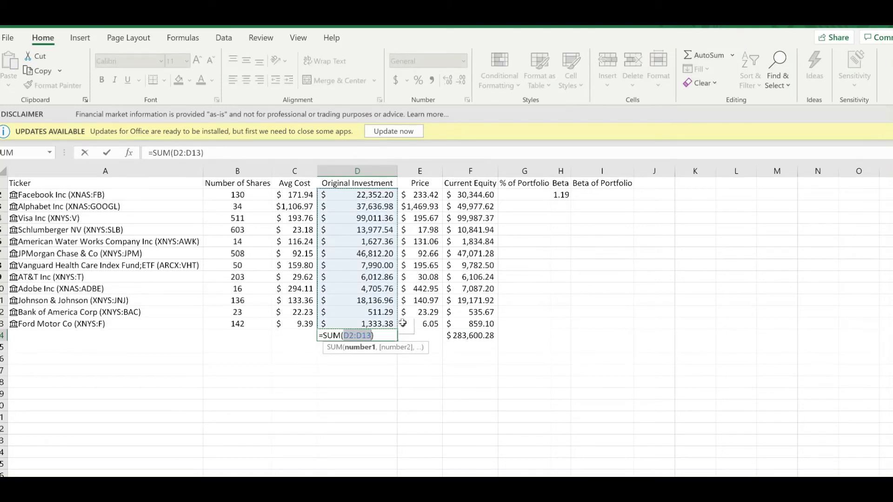
{"action": "key", "text": "Return"}
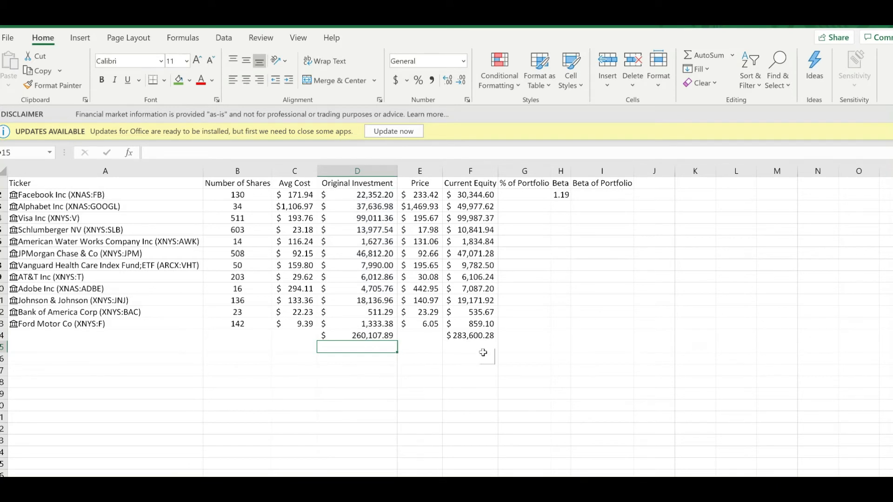
Step: Calculate Facebook's % of Portfolio in G2 by dividing its current equity by total equity with =F2/F14
{"action": "left_click", "coordinate": [536, 198]}
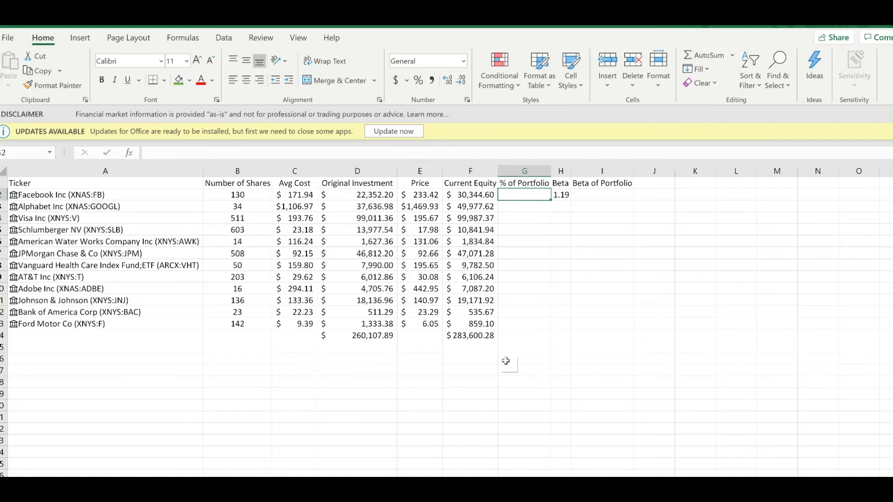
{"action": "type", "text": "="}
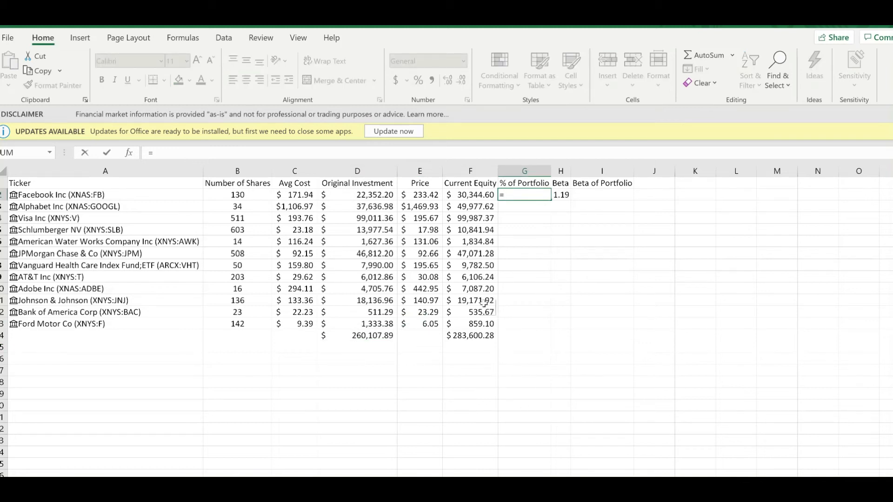
{"action": "left_click", "coordinate": [471, 196]}
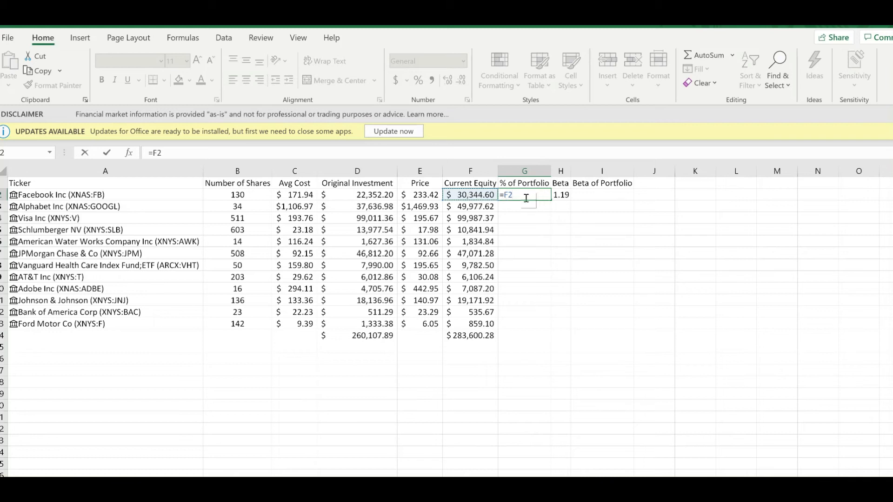
{"action": "type", "text": "/"}
{"action": "left_click", "coordinate": [472, 343]}
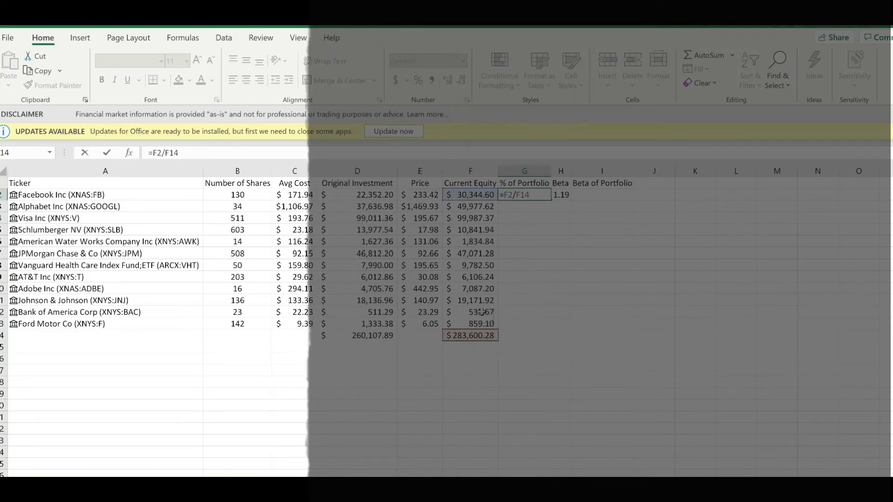
{"action": "key", "text": "Return"}
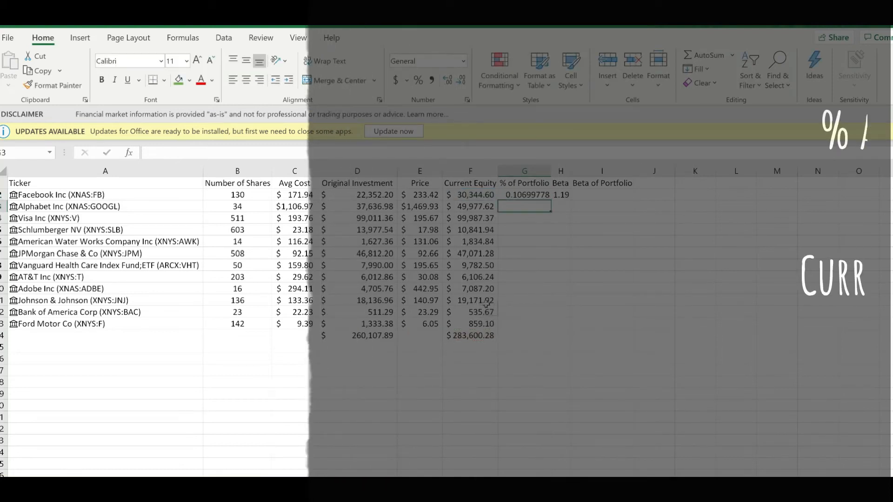
Step: Reduce the Facebook % of Portfolio value in G2 to three decimal places
{"action": "left_click", "coordinate": [542, 196]}
{"action": "left_click", "coordinate": [460, 81]}
{"action": "left_click", "coordinate": [459, 81]}
{"action": "left_click", "coordinate": [460, 82]}
{"action": "left_click", "coordinate": [460, 82]}
{"action": "left_click", "coordinate": [459, 82]}
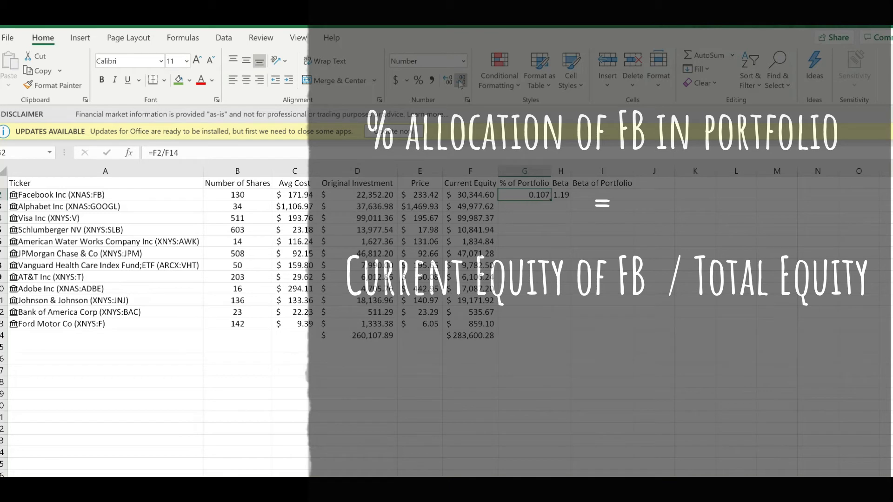
{"action": "left_click", "coordinate": [534, 204]}
{"action": "left_click", "coordinate": [533, 198]}
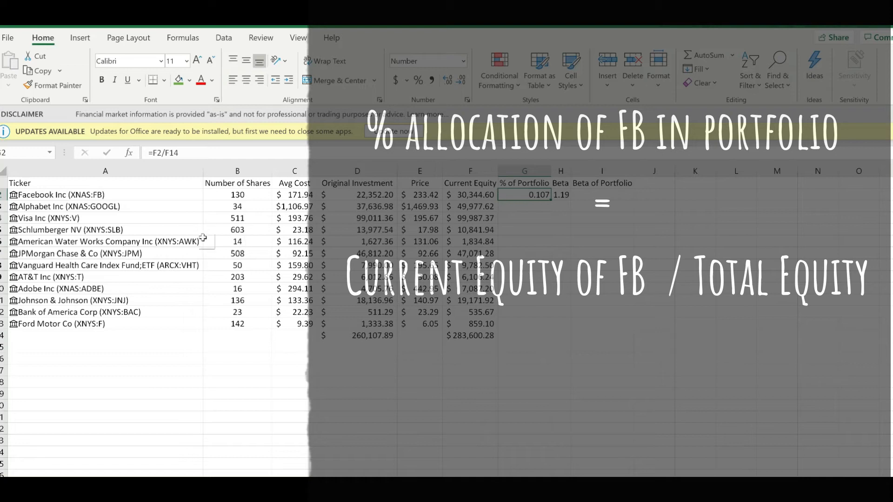
Step: Lock the total's row in Facebook's % of Portfolio formula as =F2/F$14 and fill it down through G13
{"action": "left_click", "coordinate": [170, 154]}
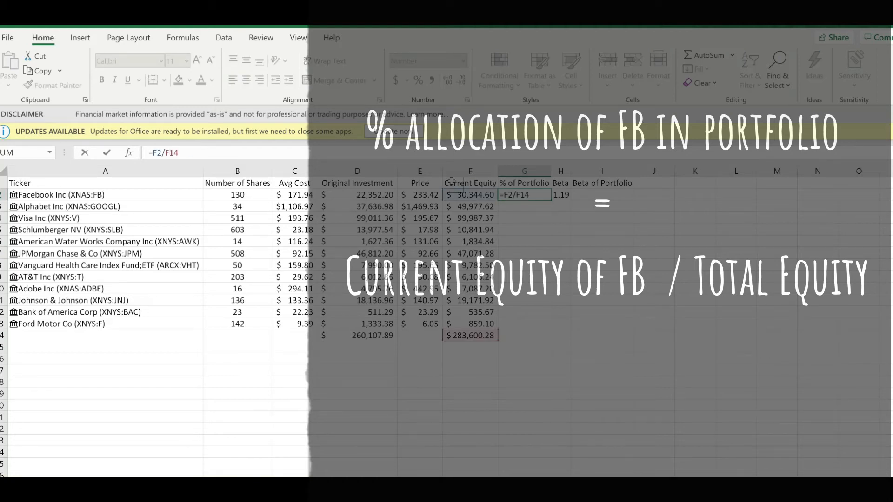
{"action": "type", "text": "$"}
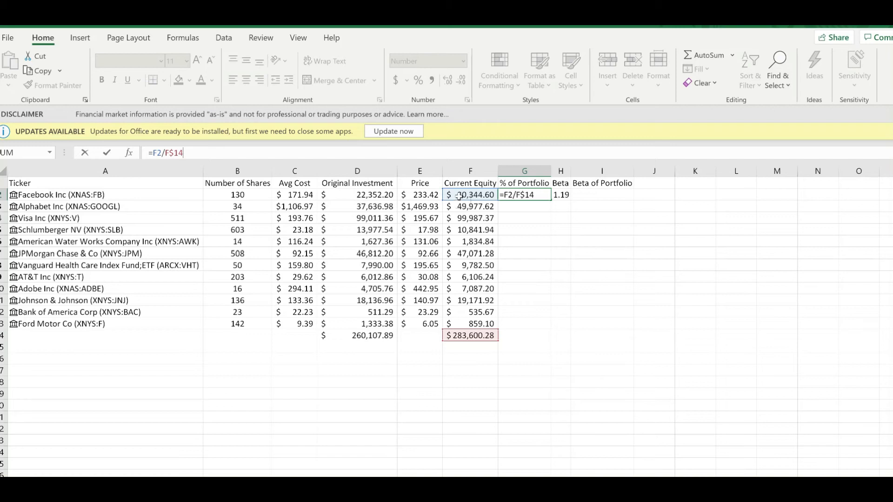
{"action": "key", "text": "ctrl+Return"}
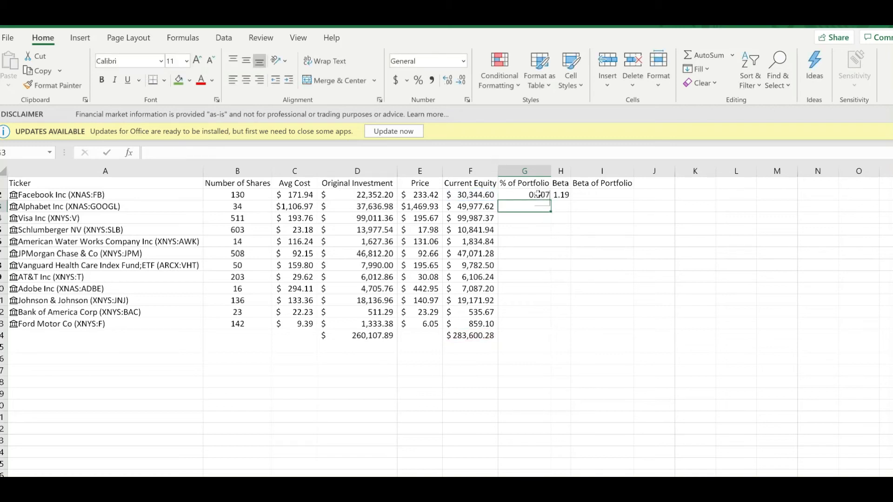
{"action": "double_click", "coordinate": [551, 201]}
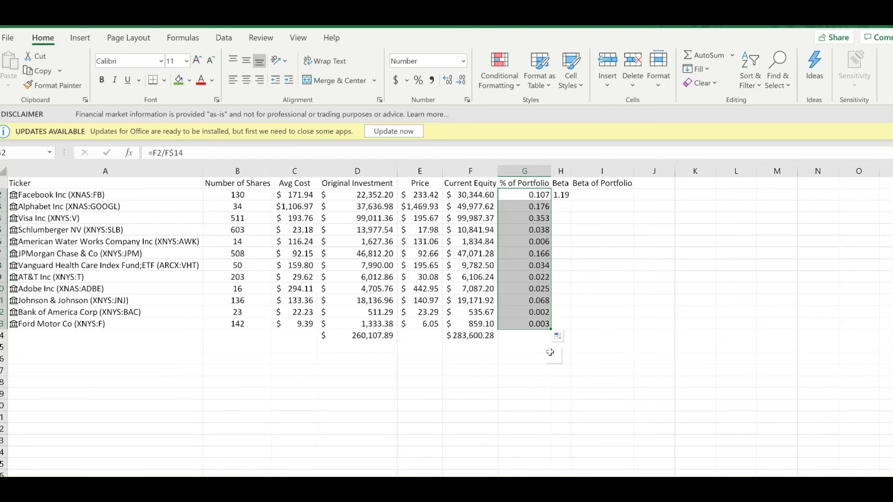
{"action": "left_click", "coordinate": [520, 326]}
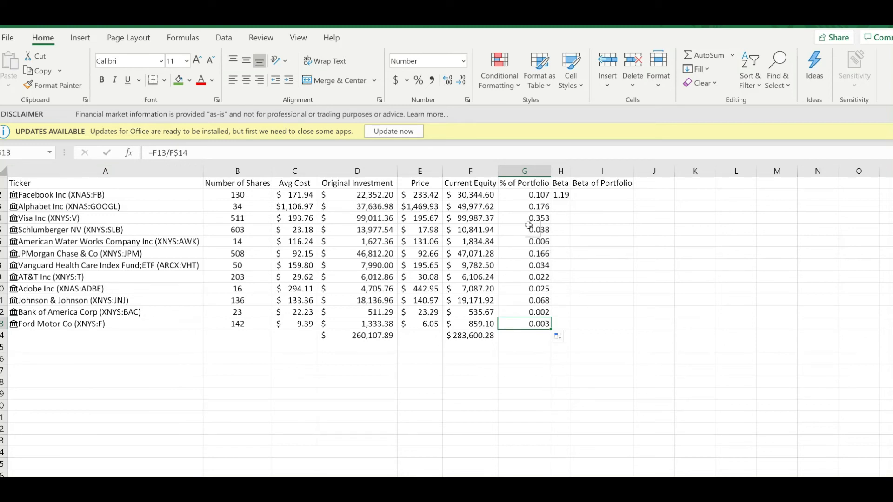
{"action": "left_click", "coordinate": [535, 195]}
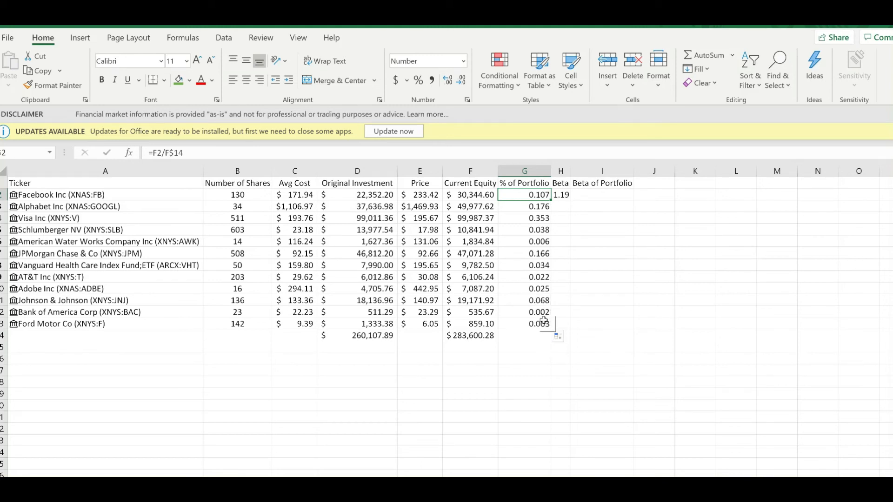
Step: Fill Facebook's Beta formula =A2.Beta from H2 down through H13 for the remaining stocks
{"action": "left_click", "coordinate": [563, 195]}
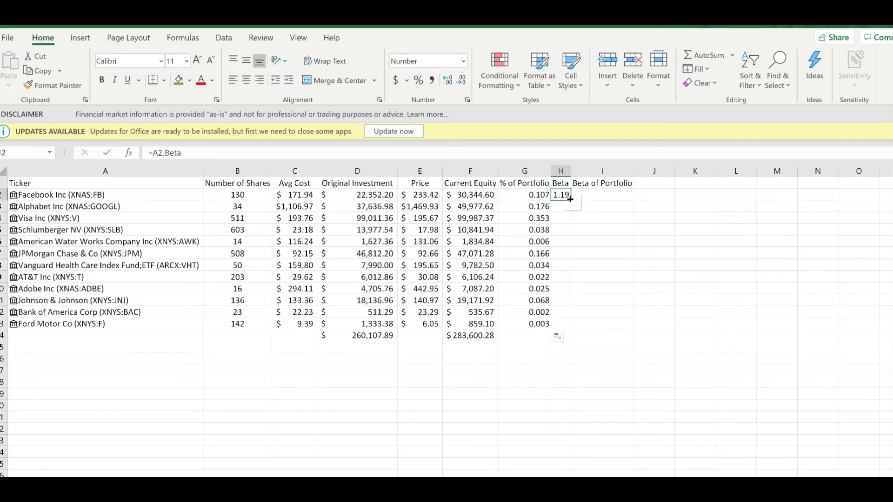
{"action": "double_click", "coordinate": [570, 200]}
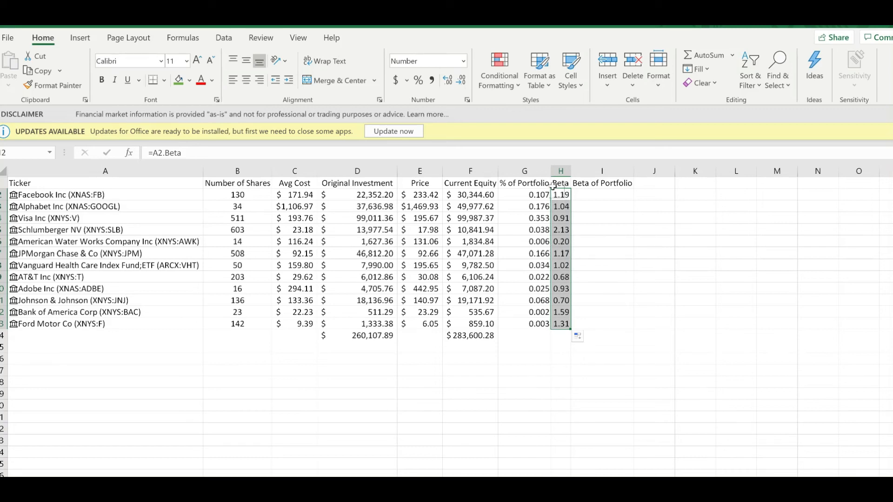
Step: Calculate Facebook's Beta of Portfolio in I2 by multiplying its portfolio share by its beta with =G2*H2
{"action": "left_click", "coordinate": [603, 197]}
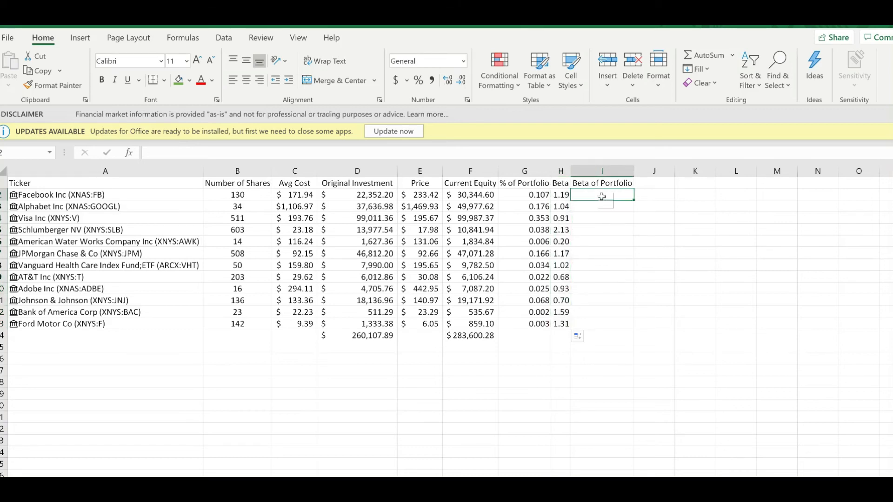
{"action": "type", "text": "="}
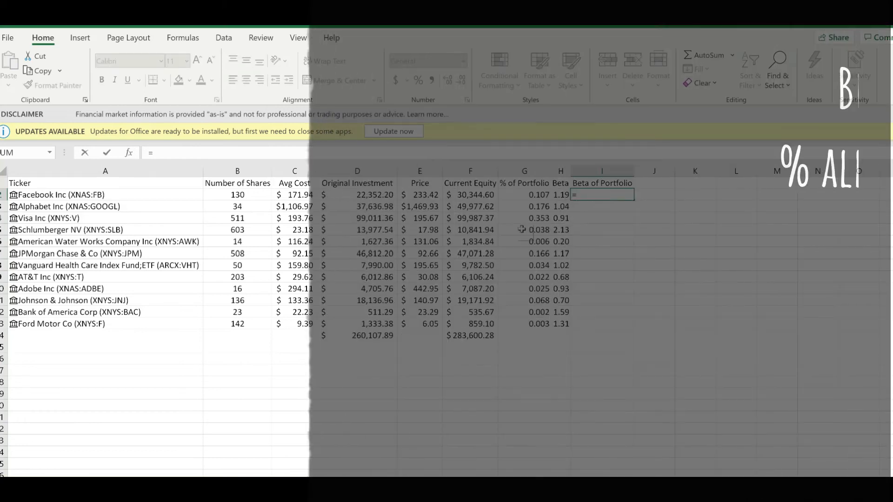
{"action": "left_click", "coordinate": [521, 197]}
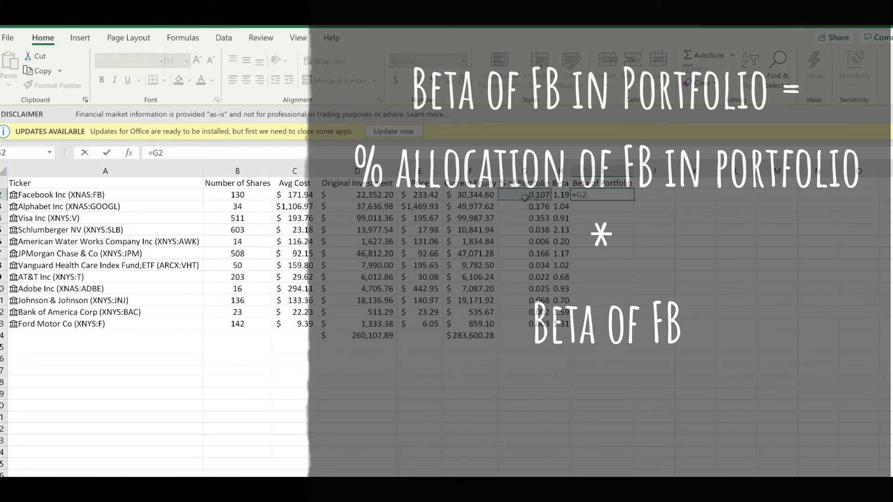
{"action": "type", "text": "*"}
{"action": "left_click", "coordinate": [559, 195]}
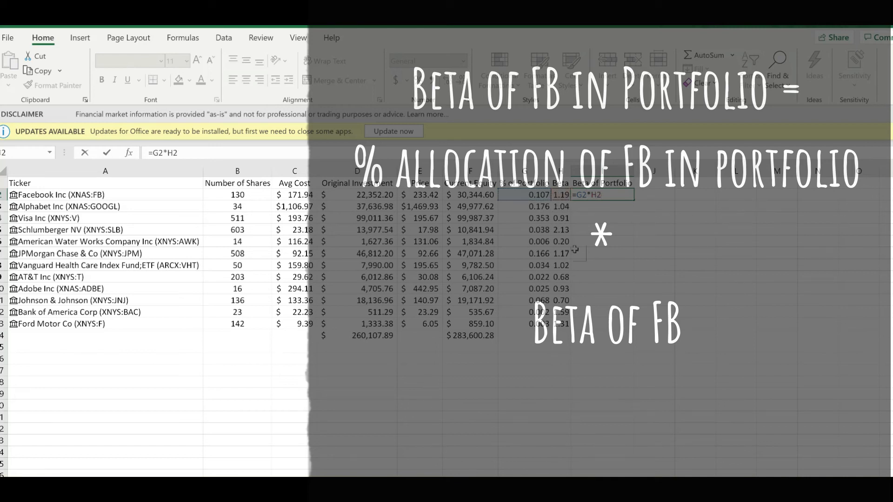
{"action": "key", "text": "Return"}
Step: Reduce the Beta of Portfolio value in I2 to four decimal places and fill its formula down through I13
{"action": "left_click", "coordinate": [617, 199]}
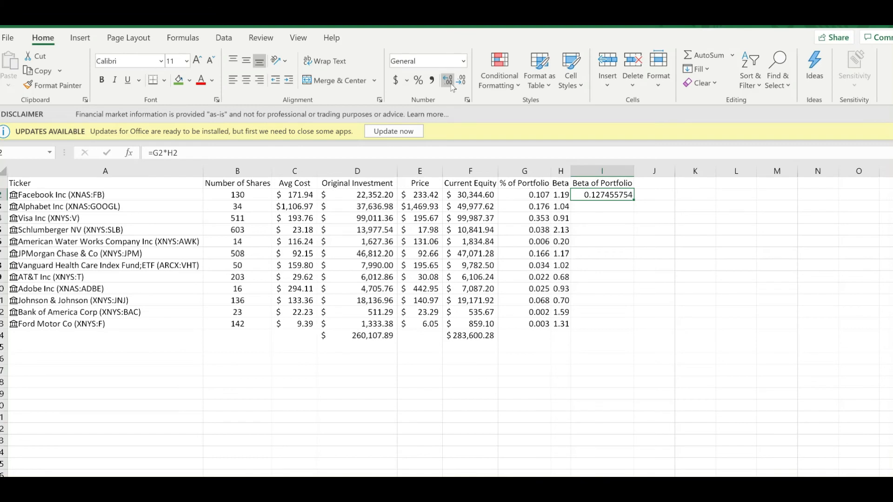
{"action": "left_click", "coordinate": [461, 82]}
{"action": "left_click", "coordinate": [461, 82]}
{"action": "left_click", "coordinate": [461, 82]}
{"action": "left_click", "coordinate": [460, 82]}
{"action": "left_click", "coordinate": [460, 82]}
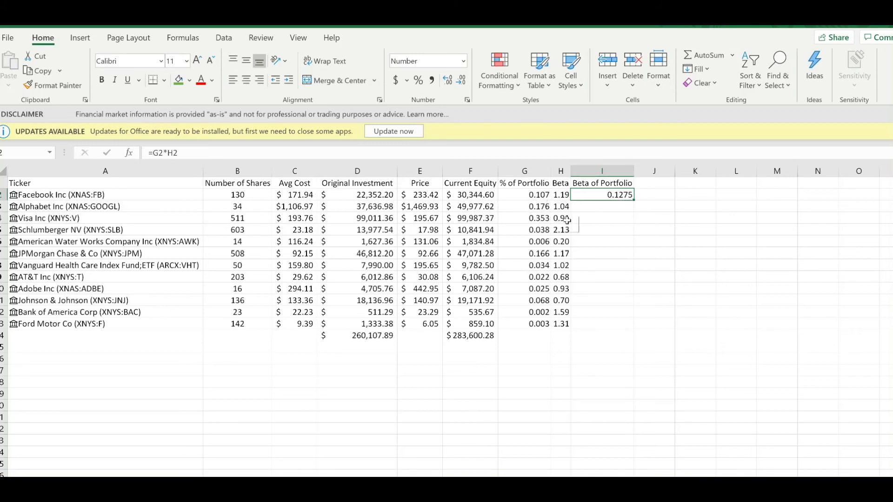
{"action": "left_click", "coordinate": [610, 204]}
{"action": "left_click", "coordinate": [614, 196]}
{"action": "double_click", "coordinate": [634, 200]}
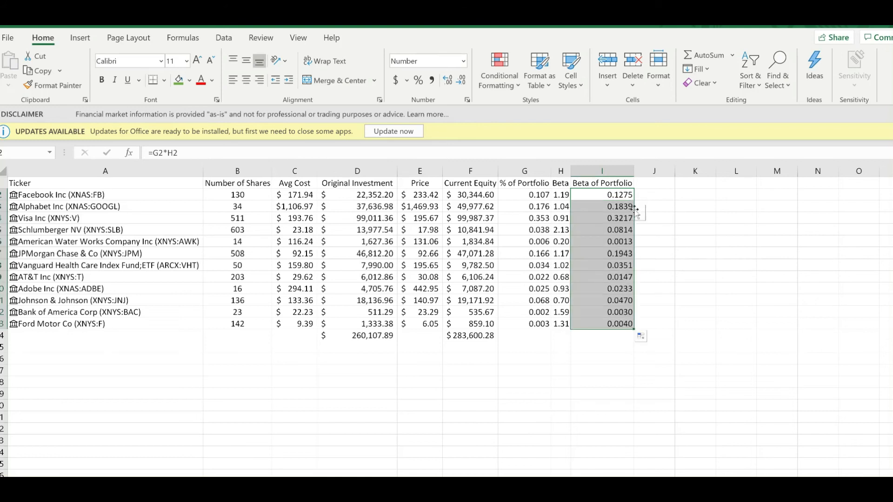
Step: Total the Beta of Portfolio column in I14 with the AutoSum formula =SUM(I2:I13) and show it with two decimal places
{"action": "left_click", "coordinate": [605, 341]}
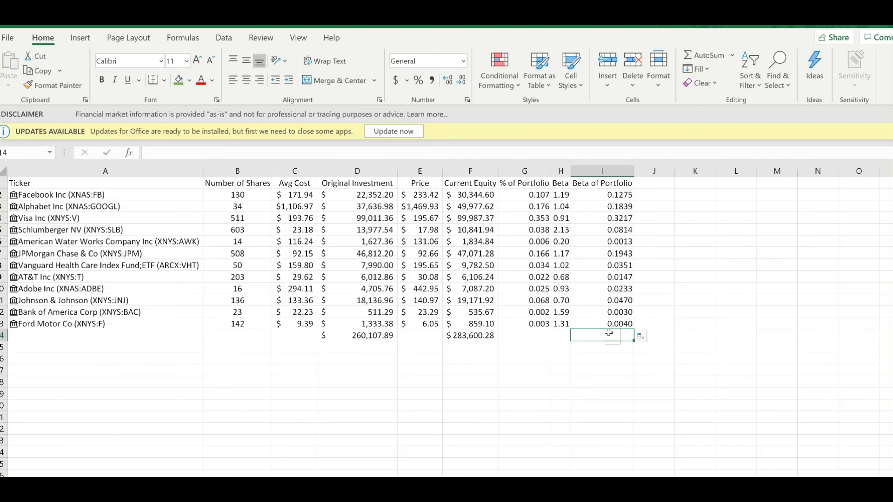
{"action": "left_click", "coordinate": [704, 56]}
{"action": "key", "text": "Return"}
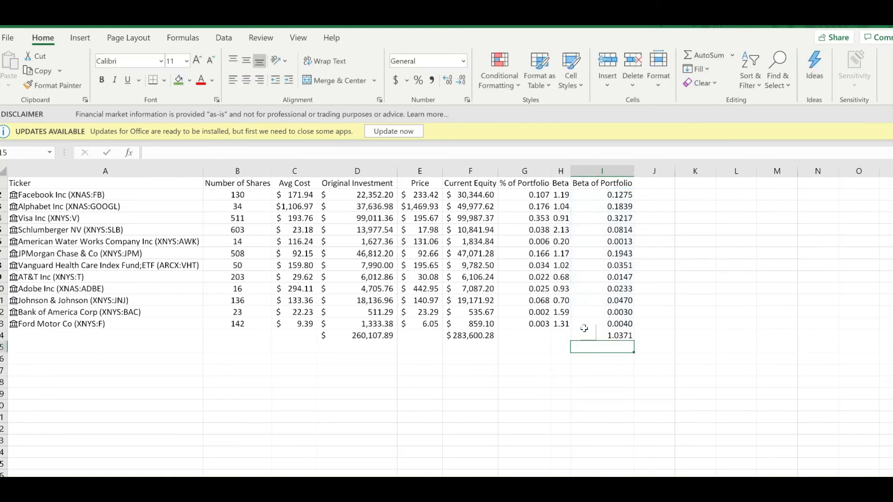
{"action": "left_click", "coordinate": [628, 338]}
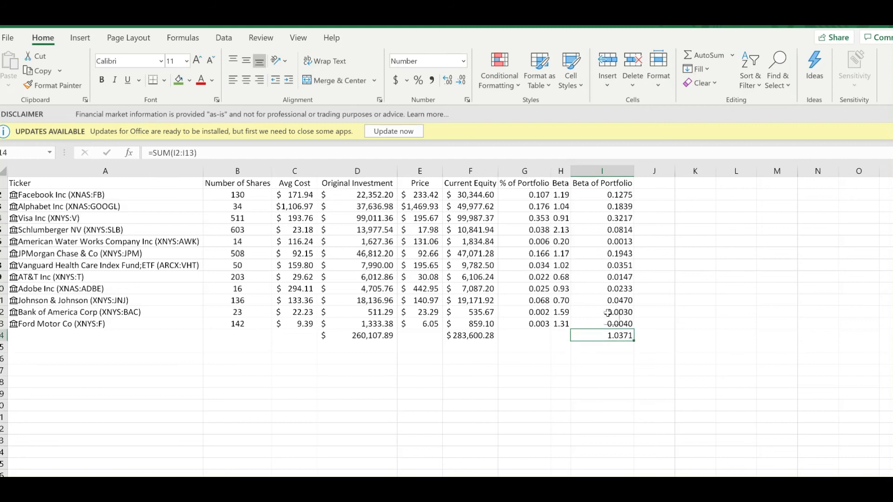
{"action": "left_click", "coordinate": [460, 81]}
{"action": "left_click", "coordinate": [463, 84]}
{"action": "left_click", "coordinate": [561, 229]}
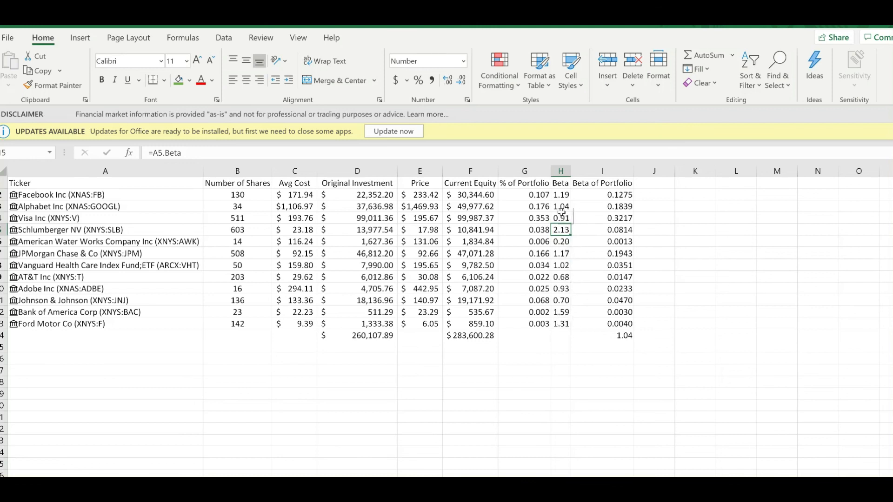
{"action": "left_click", "coordinate": [560, 196]}
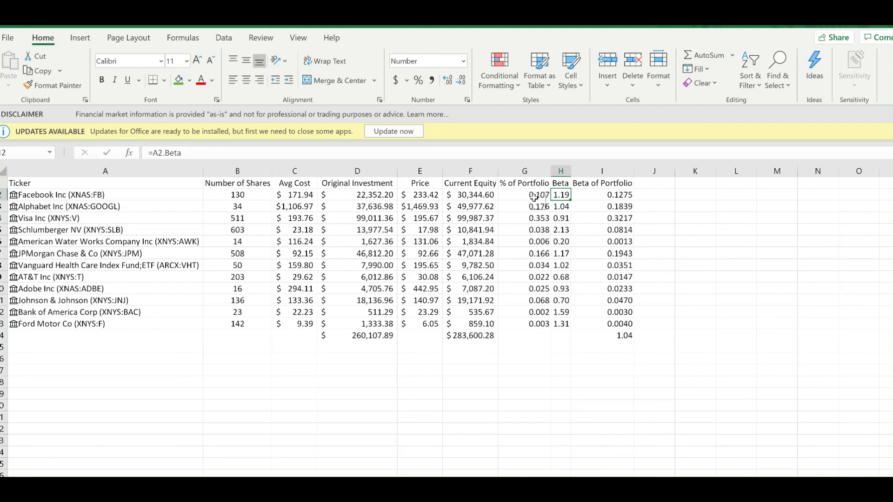
{"action": "left_click", "coordinate": [605, 195]}
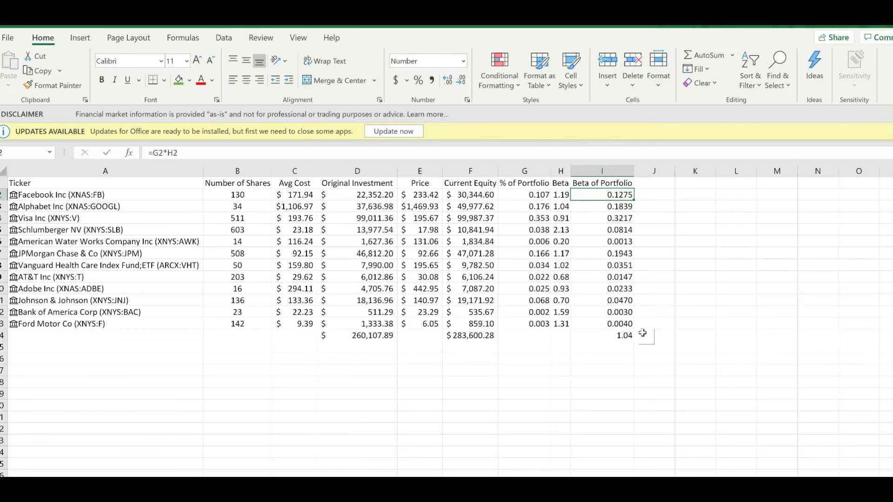
{"action": "left_click", "coordinate": [622, 339]}
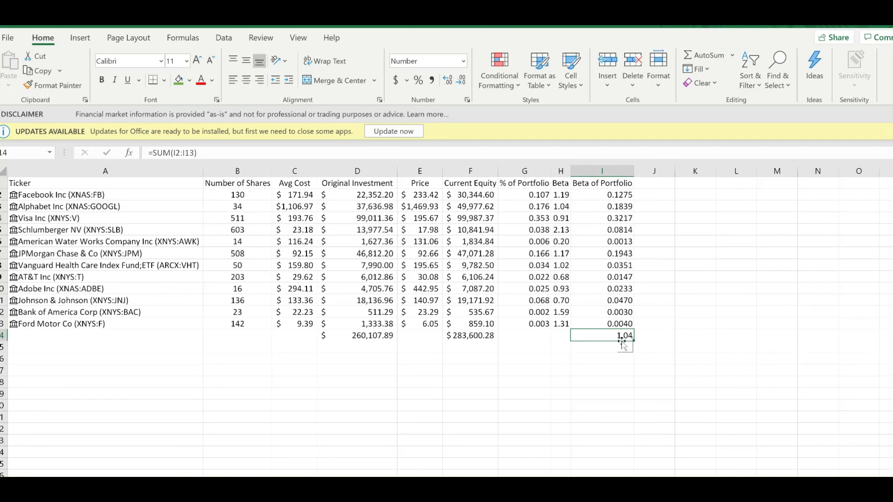